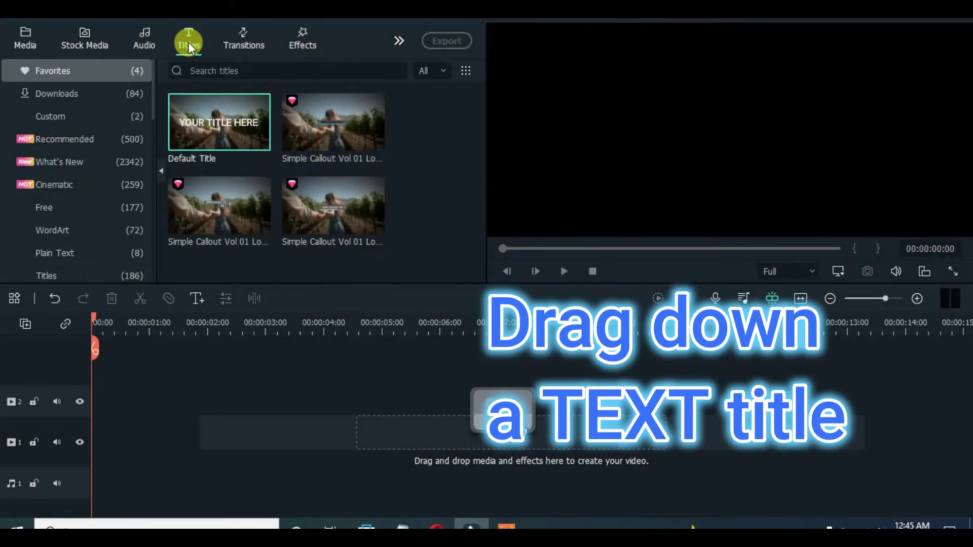
- Place the Default Title at the start of video track 2 and extend the clip to 10 seconds
{"action": "left_click_drag", "start_coordinate": [208, 135], "coordinate": [87, 400]}
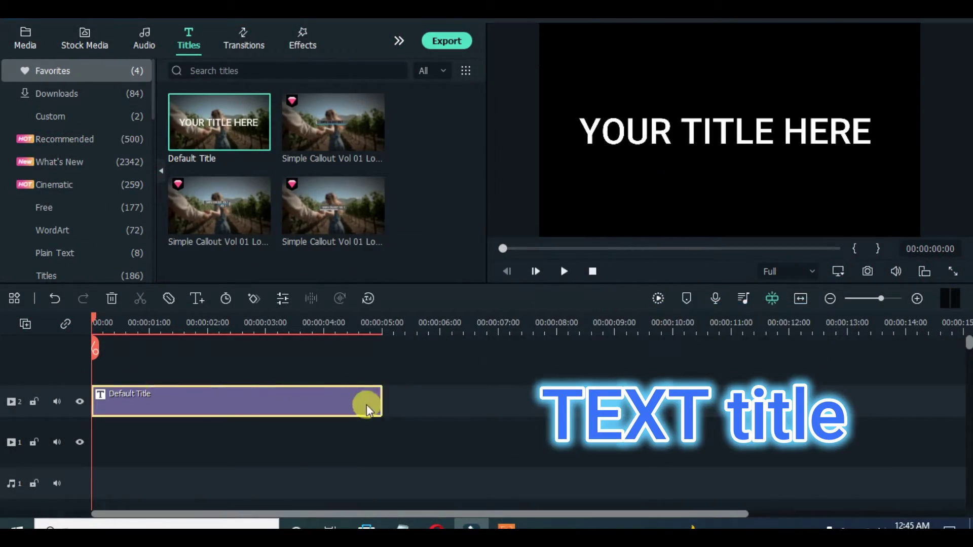
{"action": "left_click_drag", "start_coordinate": [377, 400], "coordinate": [676, 400]}
- Open the title's advanced editor and replace the text with "KINETIC ANIMATION" repeated four times on one line
{"action": "double_click", "coordinate": [312, 393]}
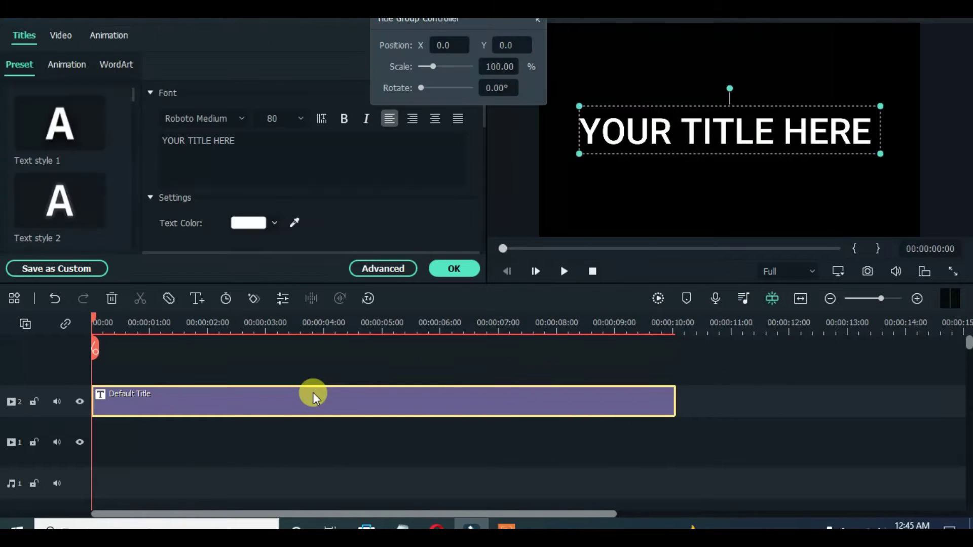
{"action": "left_click", "coordinate": [381, 269]}
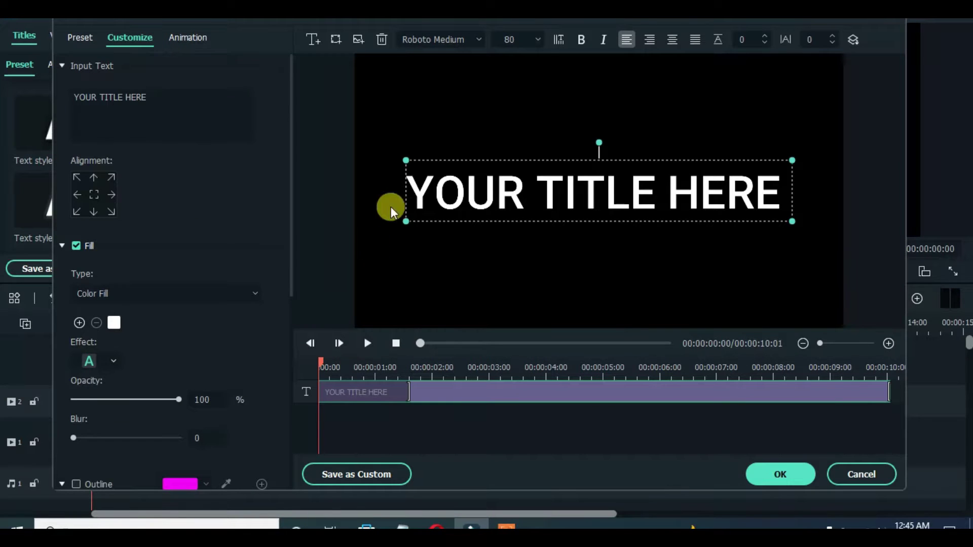
{"action": "left_click", "coordinate": [193, 108]}
{"action": "key", "text": "BackSpace"}
{"action": "key", "text": "BackSpace"}
{"action": "key", "text": "BackSpace"}
{"action": "key", "text": "BackSpace"}
{"action": "key", "text": "BackSpace"}
{"action": "key", "text": "BackSpace"}
{"action": "key", "text": "BackSpace"}
{"action": "key", "text": "BackSpace"}
{"action": "key", "text": "BackSpace"}
{"action": "key", "text": "BackSpace"}
{"action": "key", "text": "BackSpace"}
{"action": "key", "text": "BackSpace"}
{"action": "key", "text": "BackSpace"}
{"action": "key", "text": "BackSpace"}
{"action": "key", "text": "BackSpace"}
{"action": "type", "text": "k"}
{"action": "key", "text": "BackSpace"}
{"action": "type", "text": "KINETIC ANIMATION KI"}
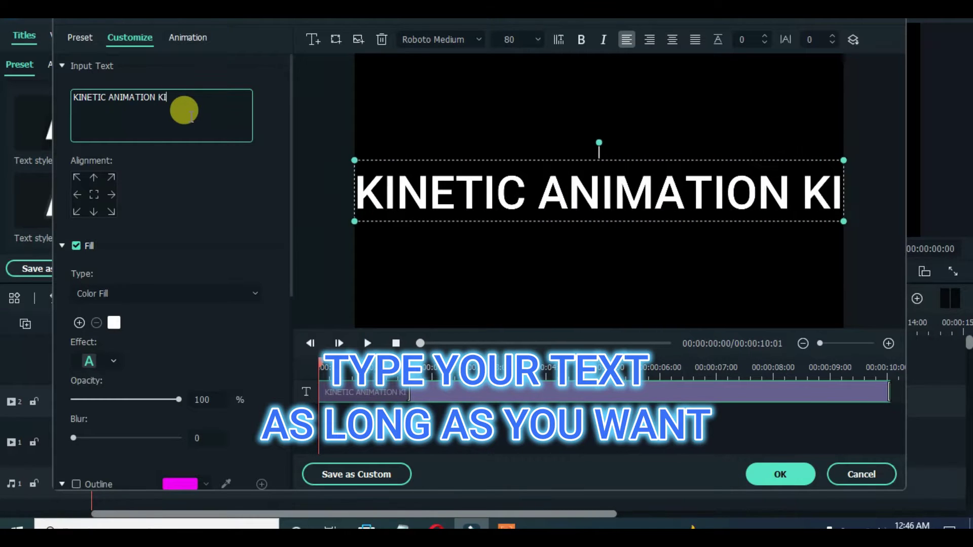
{"action": "type", "text": "NETIC ANI"}
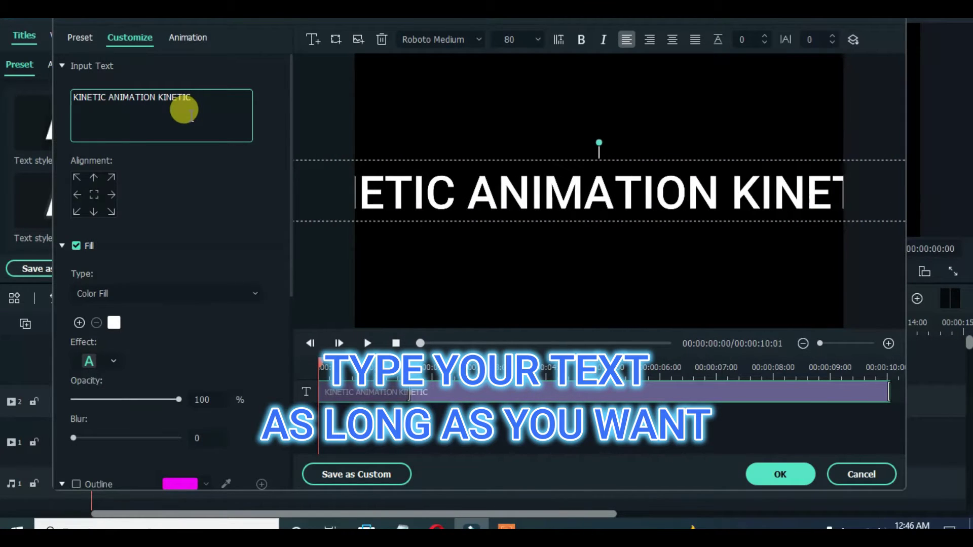
{"action": "type", "text": "MATION KINETIC ANIMATION KINE"}
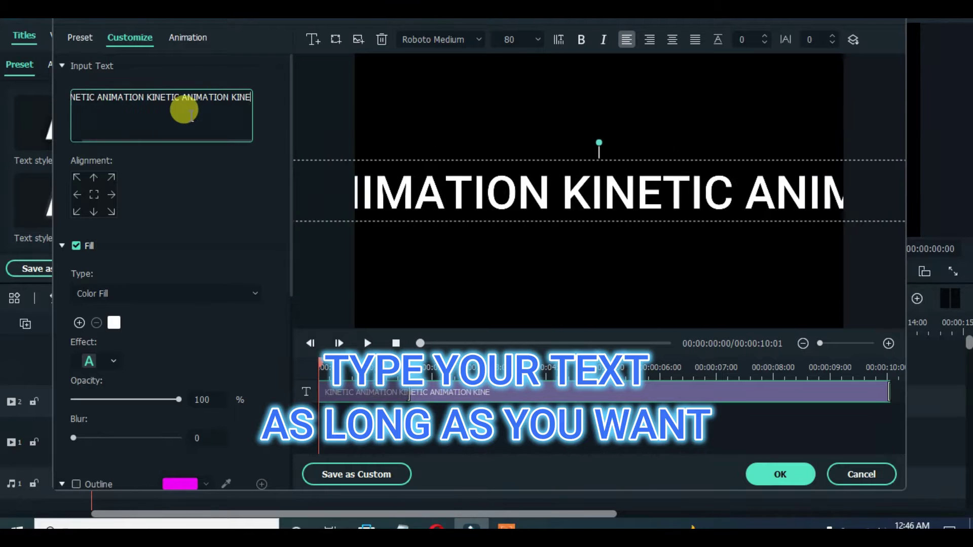
{"action": "type", "text": "TIC AN"}
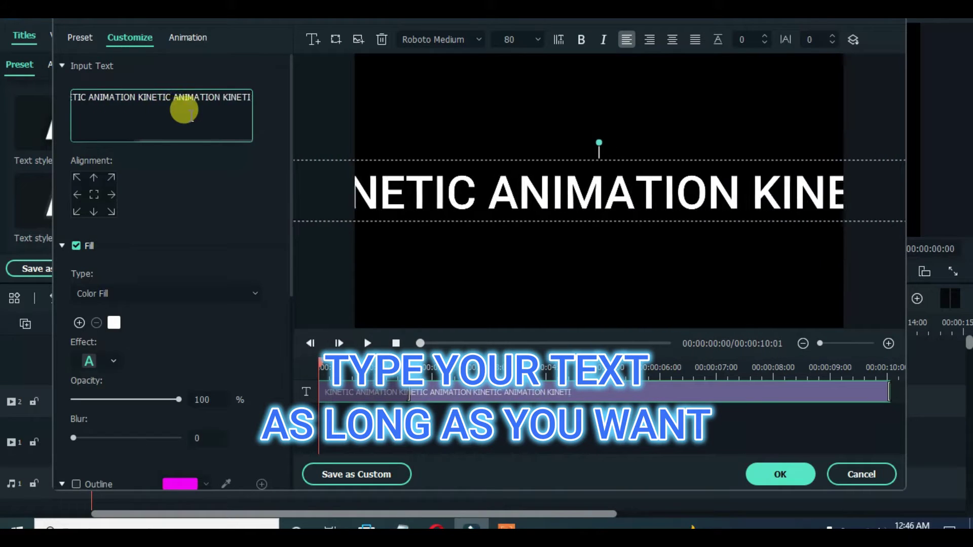
{"action": "type", "text": "IMATION"}
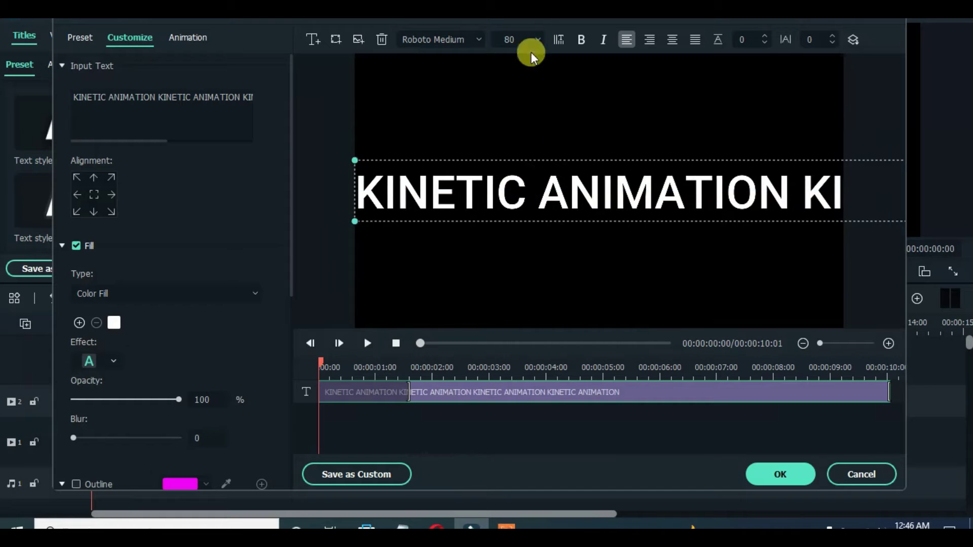
- Set the title text's font size to 52 and its font to Chewy Regular
{"action": "double_click", "coordinate": [523, 39]}
{"action": "type", "text": "52"}
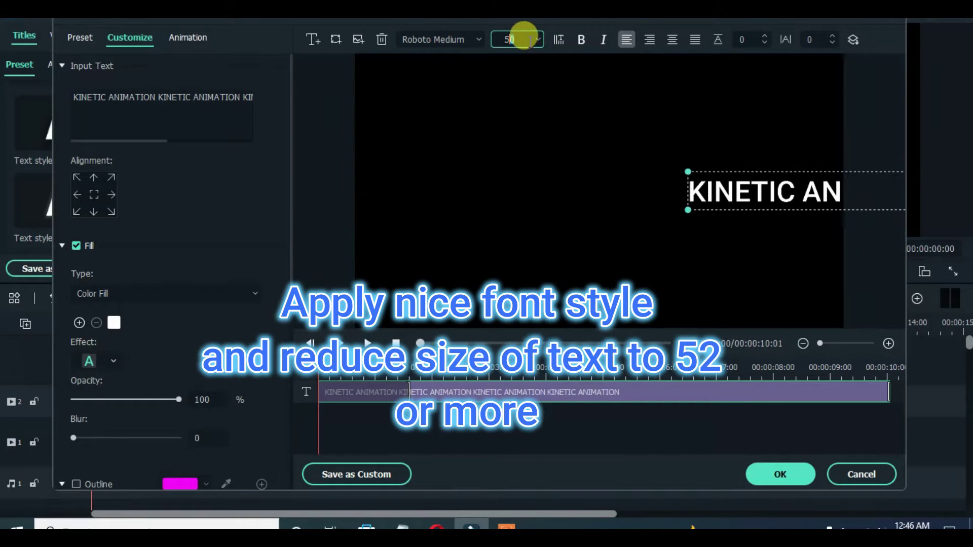
{"action": "left_click", "coordinate": [513, 71]}
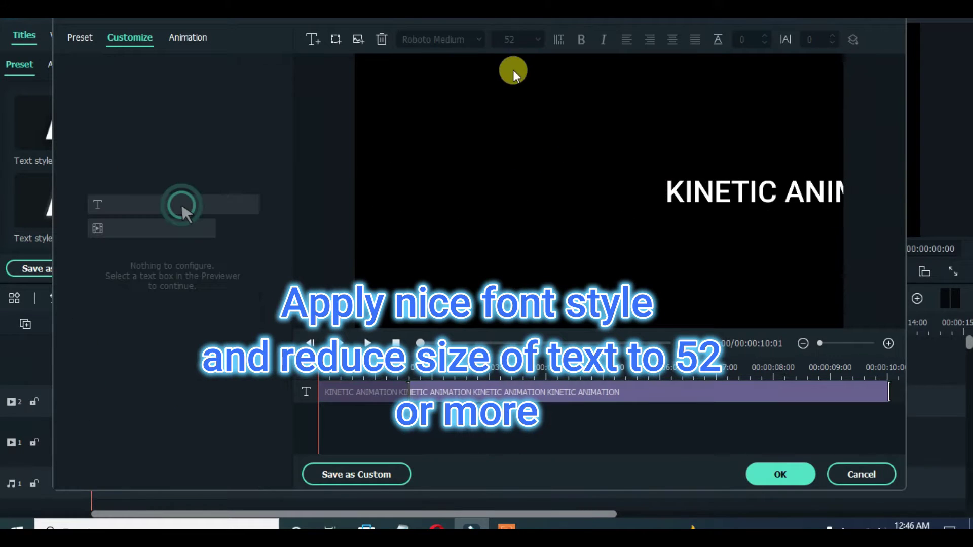
{"action": "left_click", "coordinate": [691, 191]}
{"action": "left_click", "coordinate": [478, 39]}
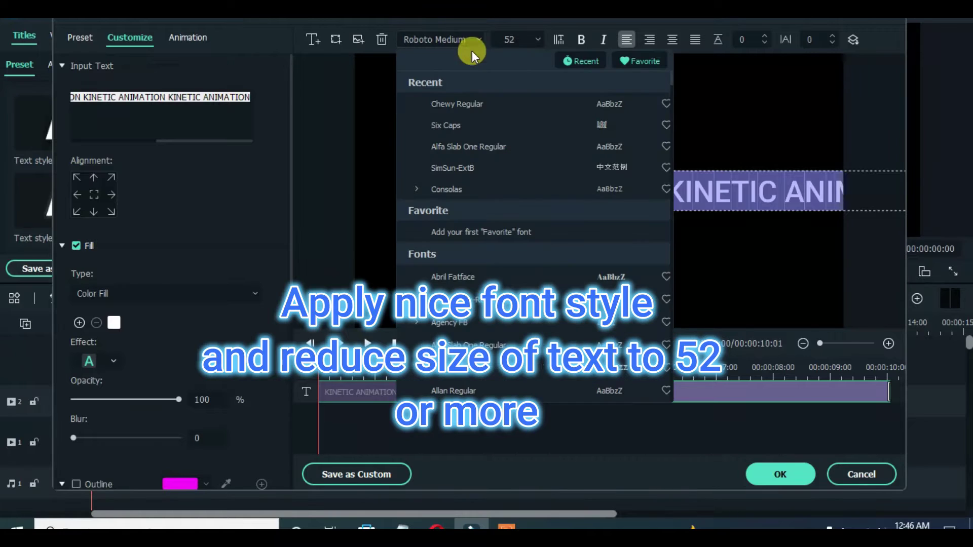
{"action": "left_click", "coordinate": [464, 103]}
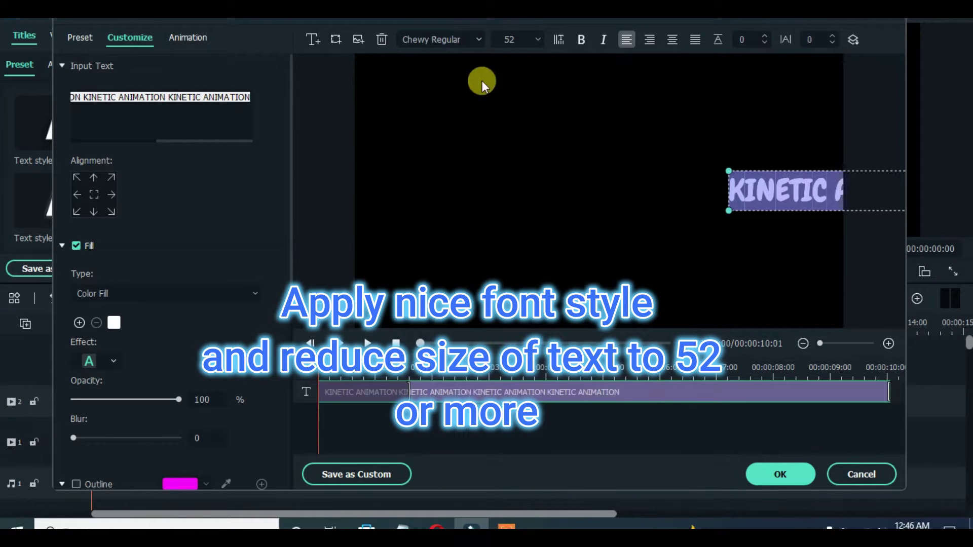
- Apply No Animation to the title and move its text to the lower-left corner of the frame
{"action": "left_click_drag", "start_coordinate": [764, 184], "coordinate": [532, 181]}
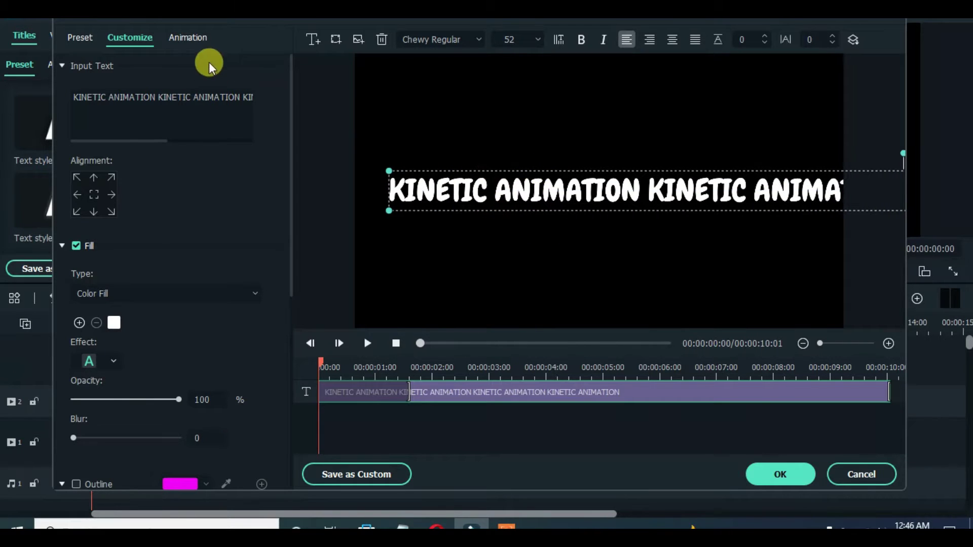
{"action": "left_click", "coordinate": [188, 38]}
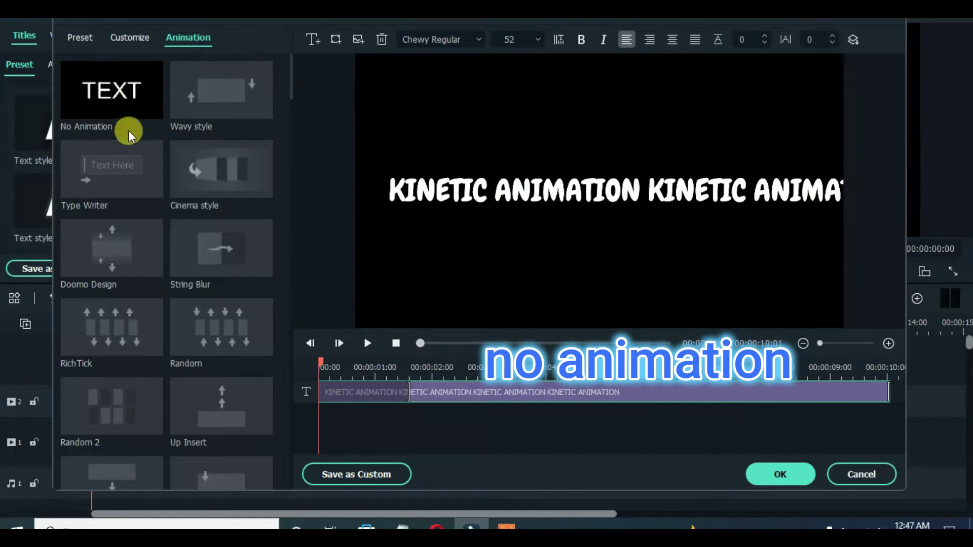
{"action": "left_click", "coordinate": [111, 90]}
{"action": "left_click_drag", "start_coordinate": [554, 189], "coordinate": [545, 310]}
{"action": "left_click", "coordinate": [756, 466]}
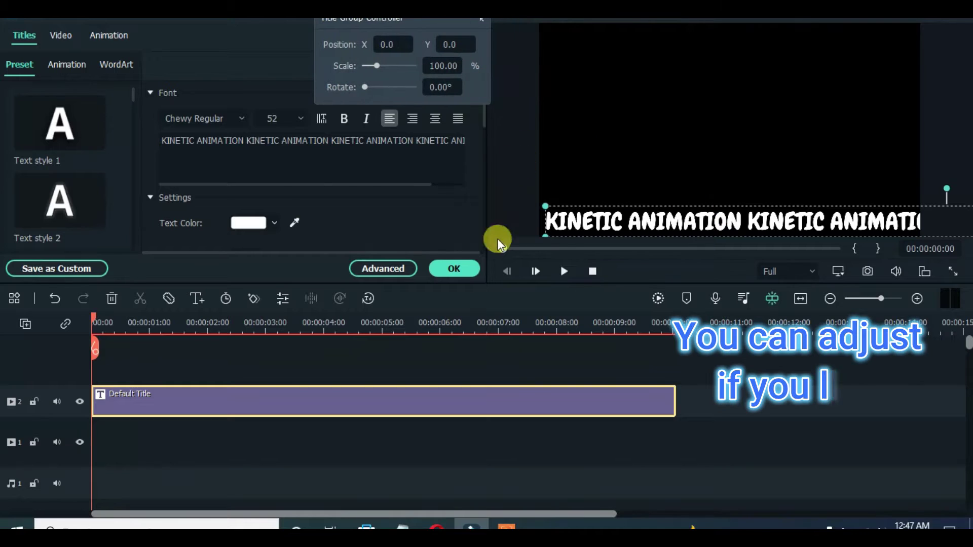
- Nudge the title text so its first letter starts exactly at the frame's left edge
{"action": "left_click", "coordinate": [675, 209]}
{"action": "left_click_drag", "start_coordinate": [697, 222], "coordinate": [667, 218]}
{"action": "double_click", "coordinate": [632, 206]}
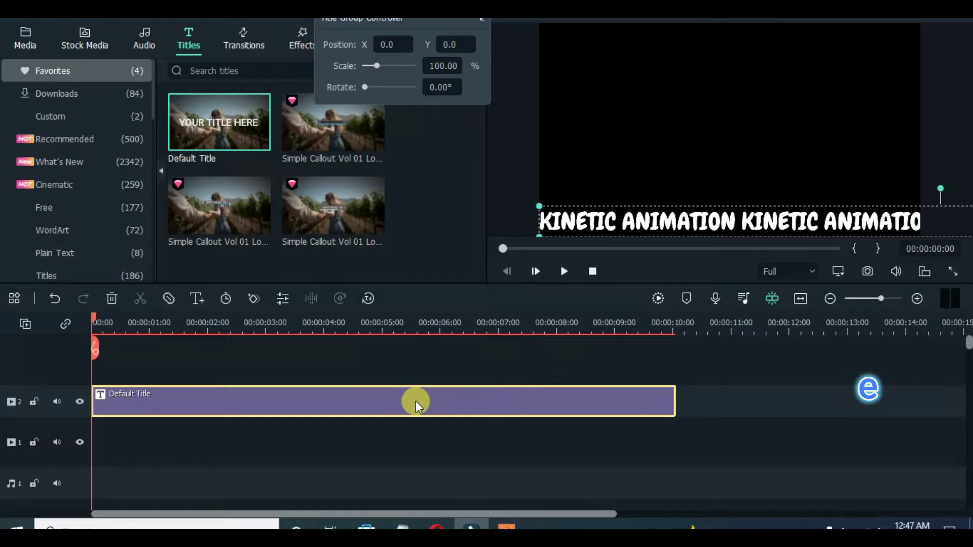
- Add a custom animation keyframe at the start of the title clip
{"action": "double_click", "coordinate": [307, 395]}
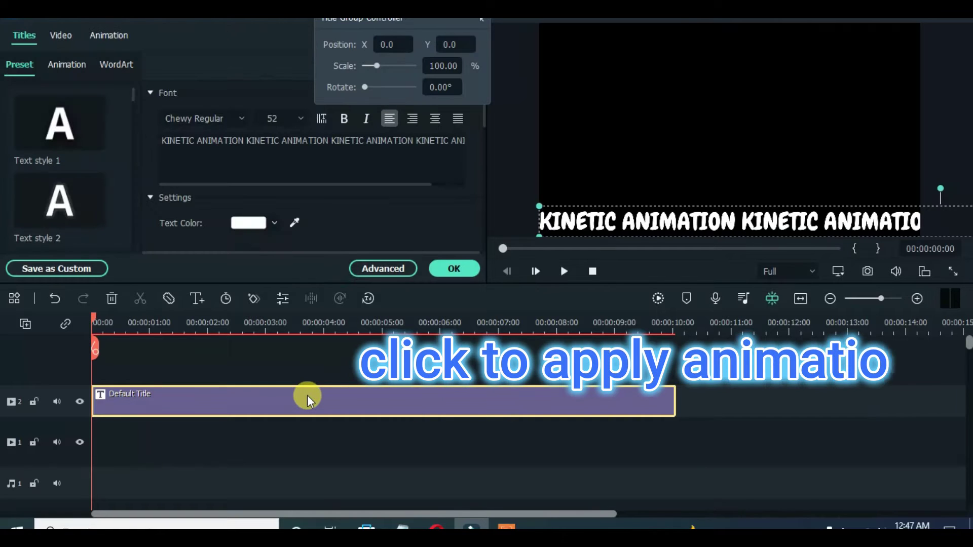
{"action": "left_click", "coordinate": [108, 37]}
{"action": "left_click", "coordinate": [73, 63]}
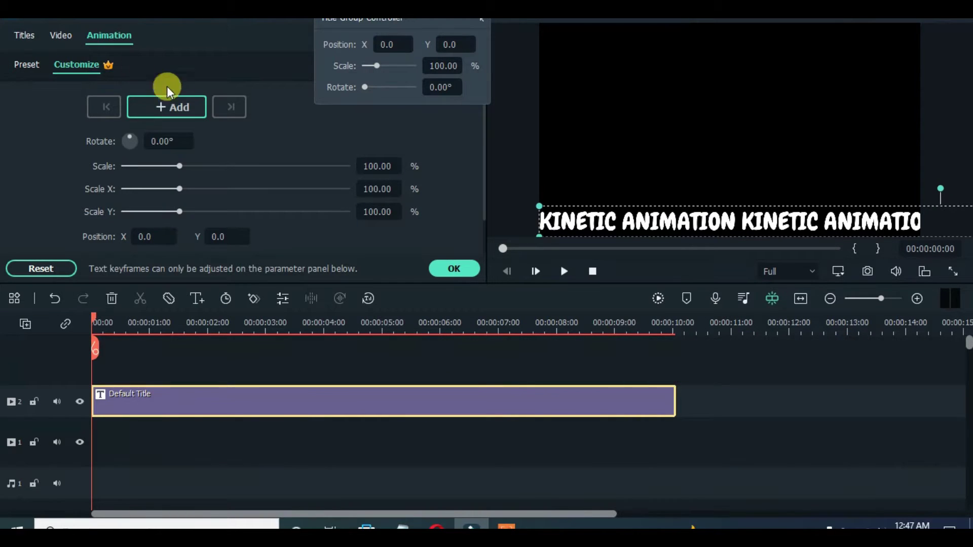
{"action": "left_click", "coordinate": [175, 107]}
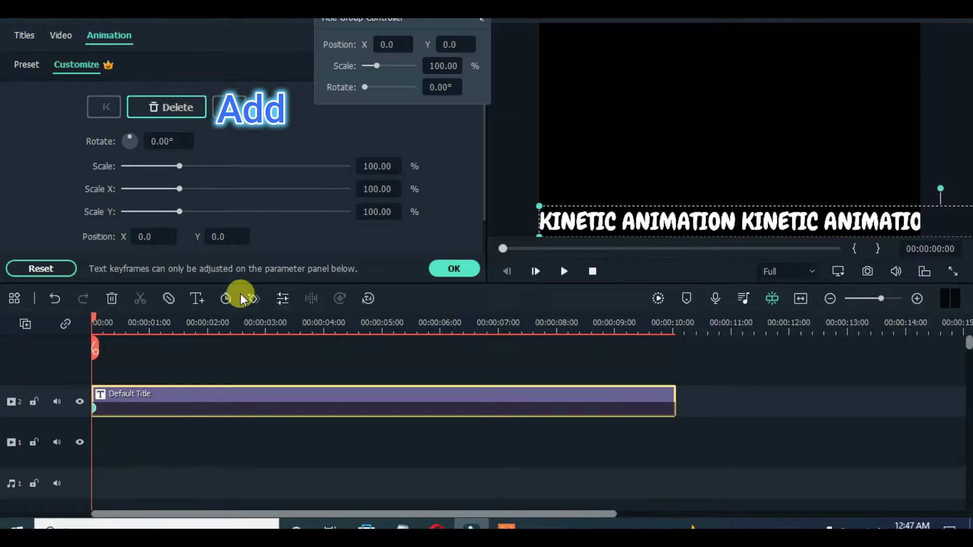
- Keyframe the title's X position to -758 at 10 seconds so the text scrolls left to the end of the sentence
{"action": "left_click_drag", "start_coordinate": [94, 315], "coordinate": [233, 318]}
{"action": "left_click_drag", "start_coordinate": [615, 324], "coordinate": [674, 325]}
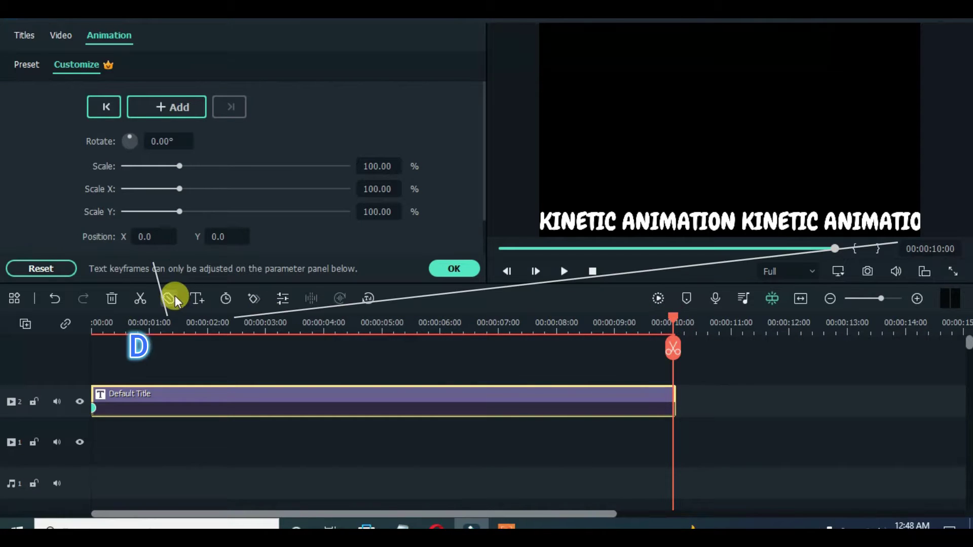
{"action": "left_click_drag", "start_coordinate": [152, 237], "coordinate": [31, 237]}
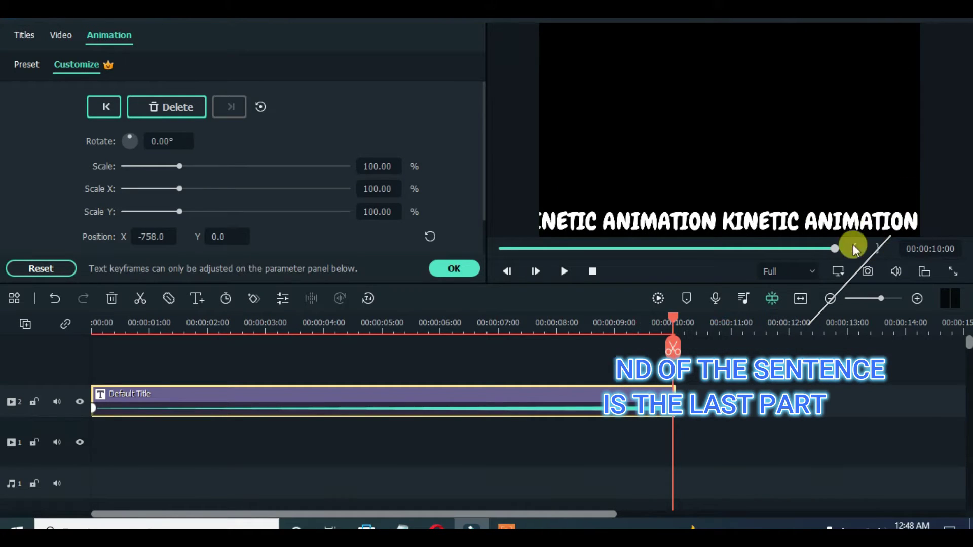
- Apply the keyframes, preview the rendered title from the start and export it as a video
{"action": "left_click", "coordinate": [503, 250]}
{"action": "left_click", "coordinate": [467, 267]}
{"action": "left_click", "coordinate": [647, 298]}
{"action": "left_click", "coordinate": [564, 271]}
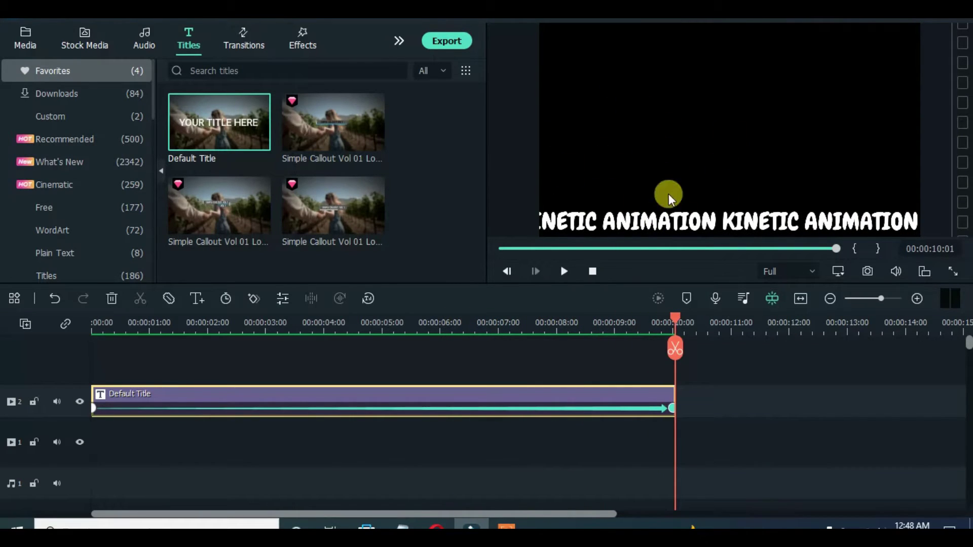
{"action": "left_click", "coordinate": [456, 51]}
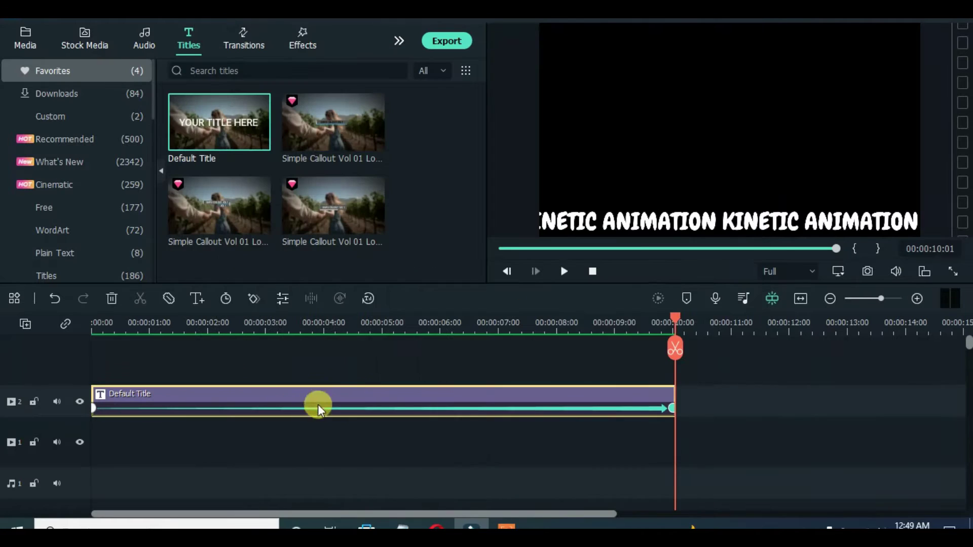
- Change the title text's fill to a custom red in the advanced editor and render the timeline preview
{"action": "left_click", "coordinate": [502, 249]}
{"action": "double_click", "coordinate": [277, 398]}
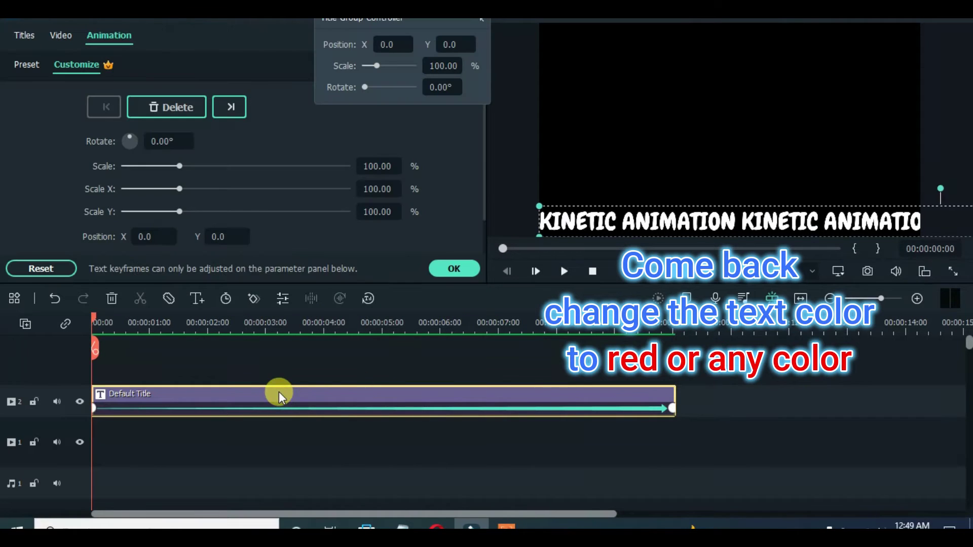
{"action": "left_click", "coordinate": [23, 34]}
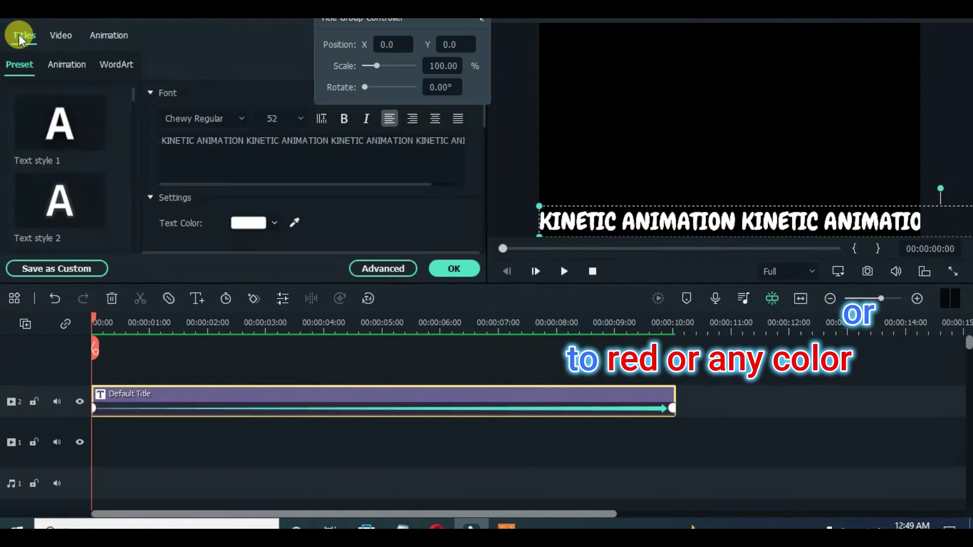
{"action": "left_click", "coordinate": [381, 268]}
{"action": "left_click", "coordinate": [114, 323]}
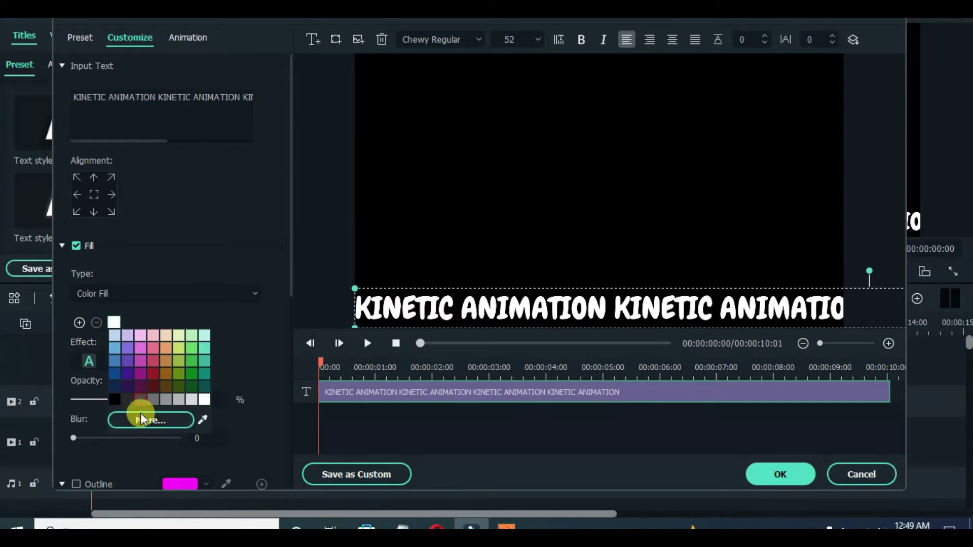
{"action": "left_click", "coordinate": [145, 419]}
{"action": "left_click", "coordinate": [265, 432]}
{"action": "type", "text": "255"}
{"action": "left_click", "coordinate": [269, 496]}
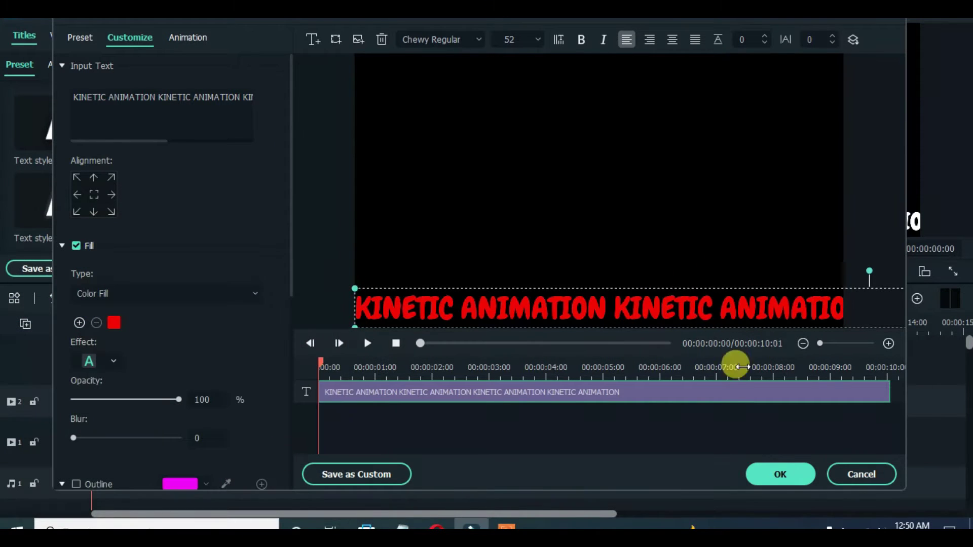
{"action": "left_click", "coordinate": [780, 474]}
{"action": "key", "text": "Return"}
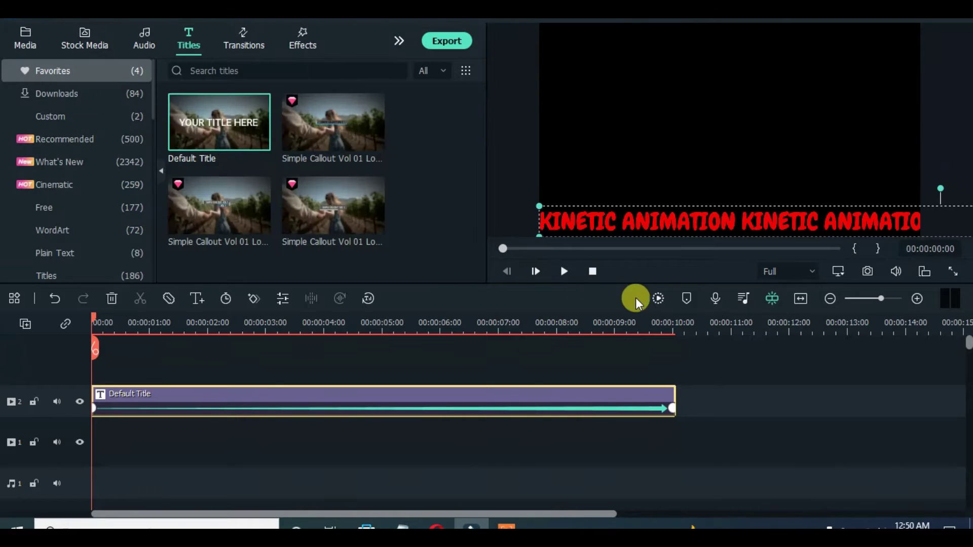
{"action": "left_click", "coordinate": [655, 297]}
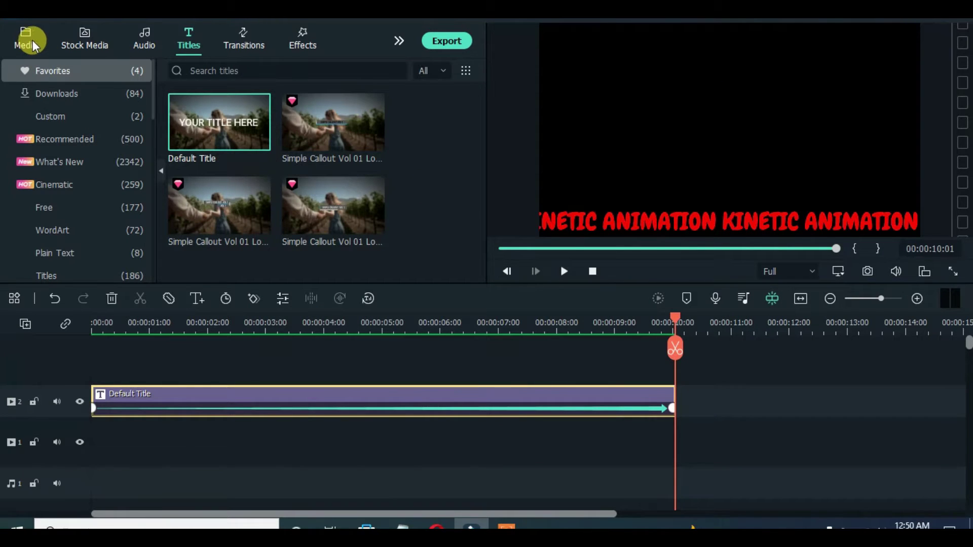
- Delete the title clip from the timeline and import two media files into the project
{"action": "left_click", "coordinate": [32, 41]}
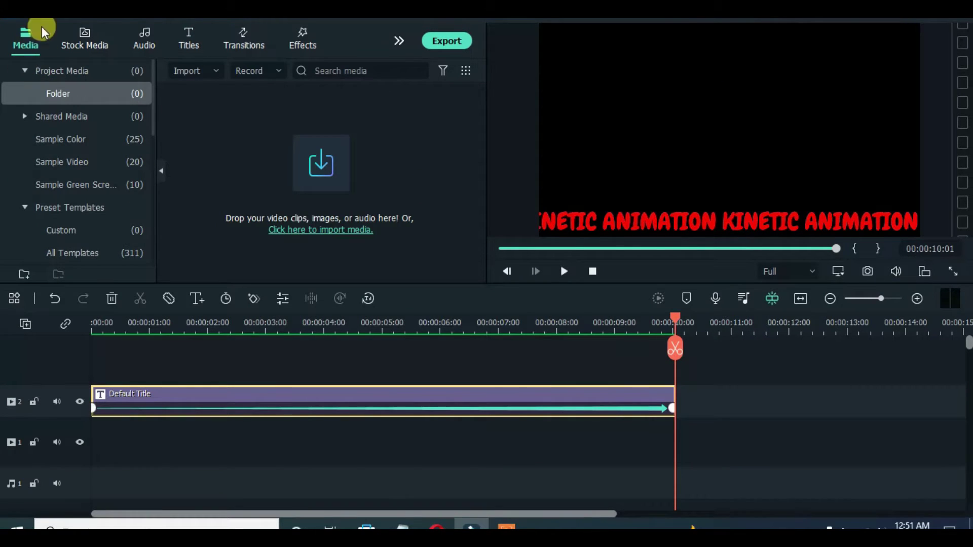
{"action": "left_click", "coordinate": [112, 300]}
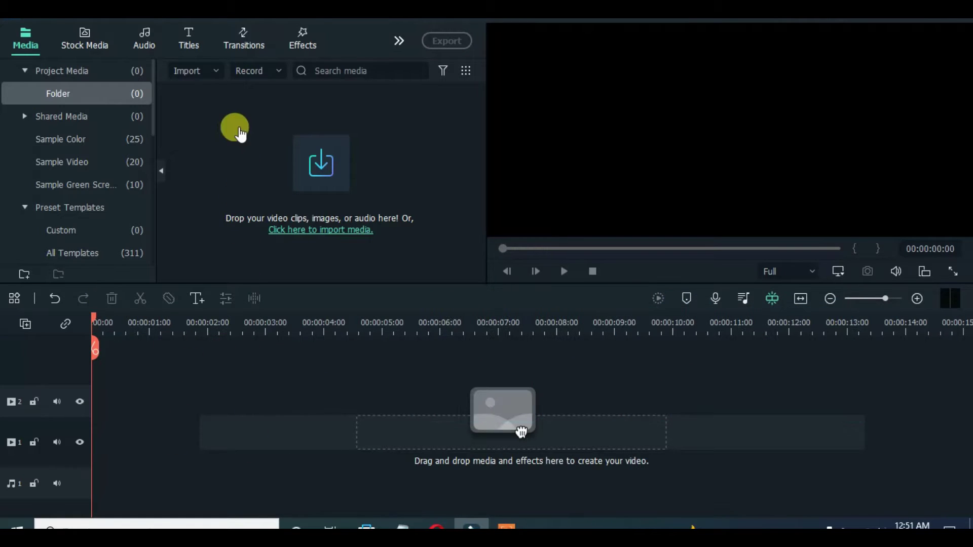
{"action": "left_click", "coordinate": [206, 70]}
{"action": "left_click", "coordinate": [215, 93]}
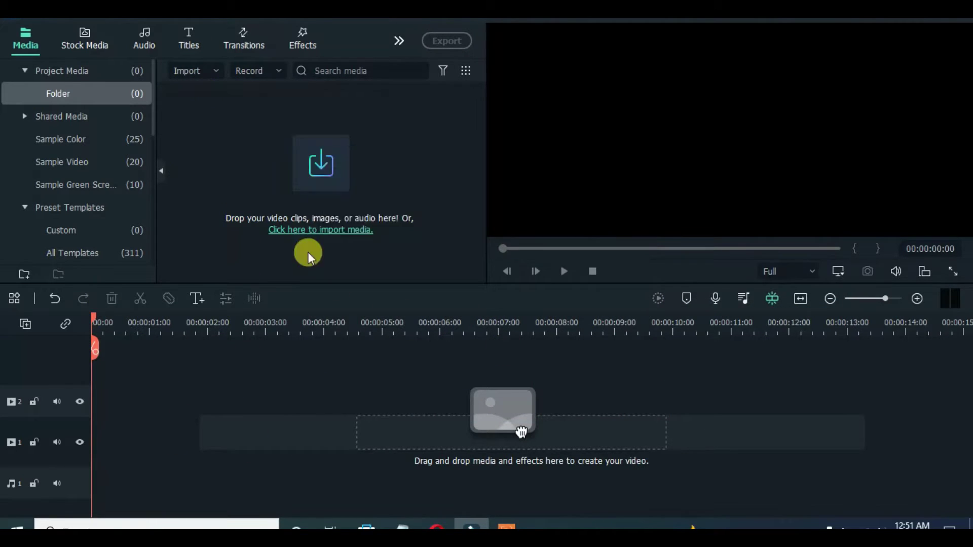
- Place the White sample color at the start of video track 2
{"action": "left_click", "coordinate": [93, 144]}
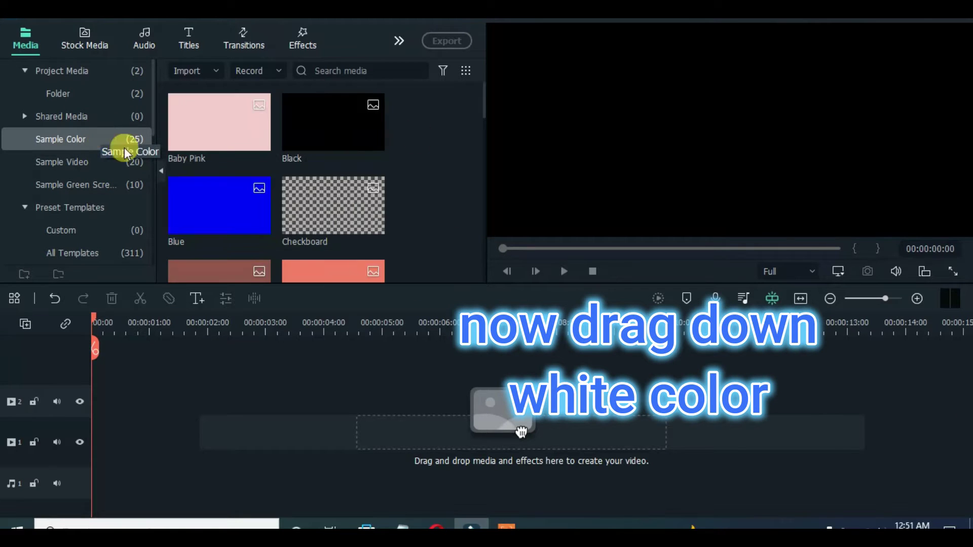
{"action": "left_click_drag", "start_coordinate": [483, 100], "coordinate": [483, 187]}
{"action": "scroll", "coordinate": [364, 170], "scroll_direction": "down", "scroll_amount": 8}
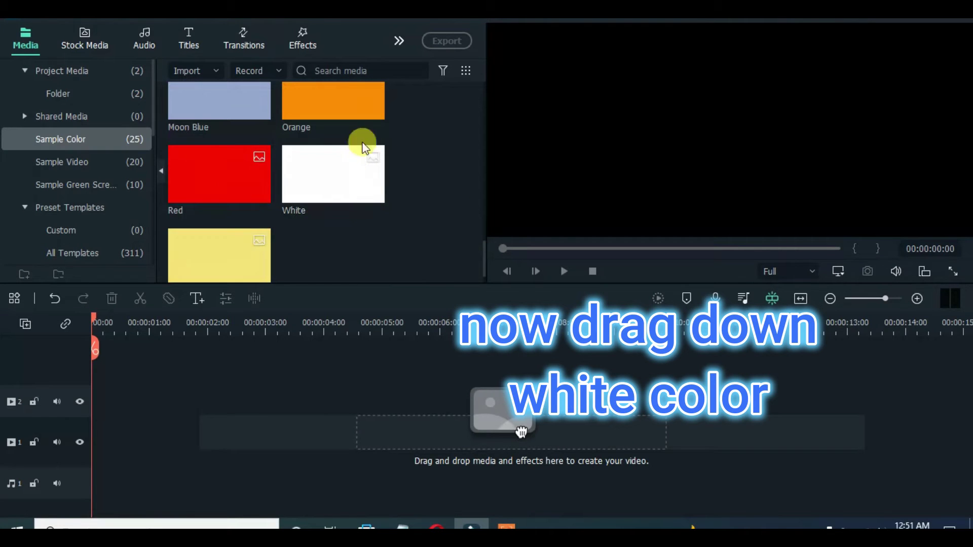
{"action": "left_click_drag", "start_coordinate": [521, 432], "coordinate": [104, 413]}
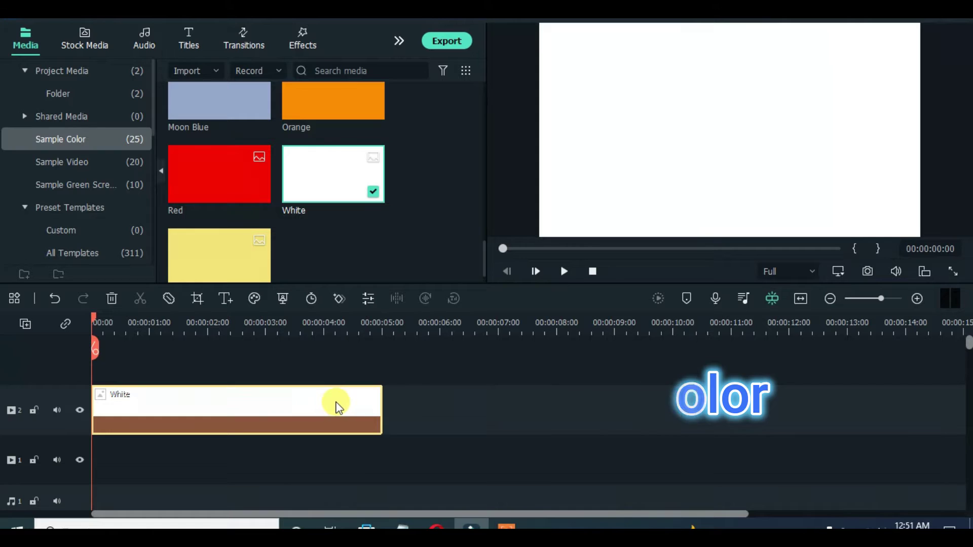
- Place the KINETIC BLACK clip at the start of track 3 above the White clip and match the White clip's length to it
{"action": "left_click_drag", "start_coordinate": [382, 405], "coordinate": [675, 392]}
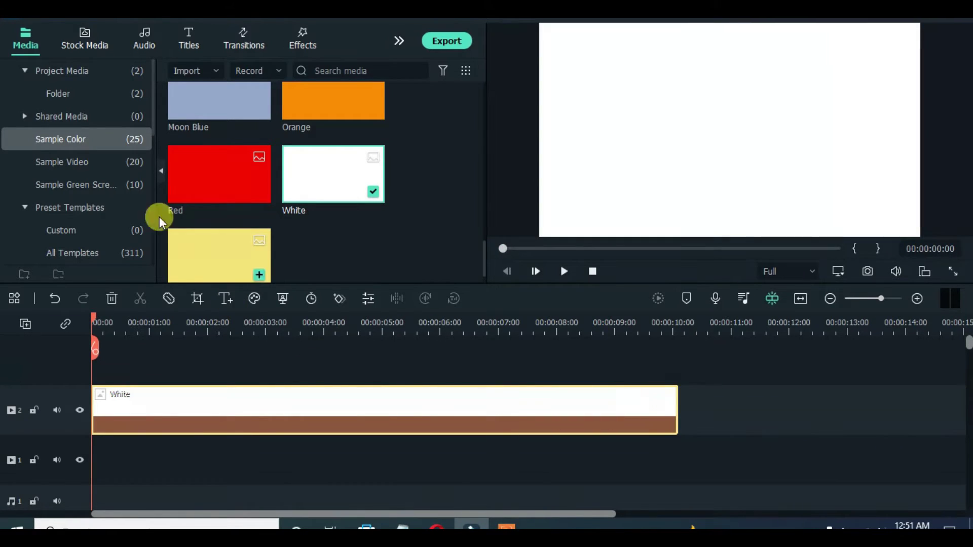
{"action": "left_click", "coordinate": [72, 71]}
{"action": "left_click_drag", "start_coordinate": [323, 116], "coordinate": [300, 386]}
{"action": "left_click", "coordinate": [446, 298]}
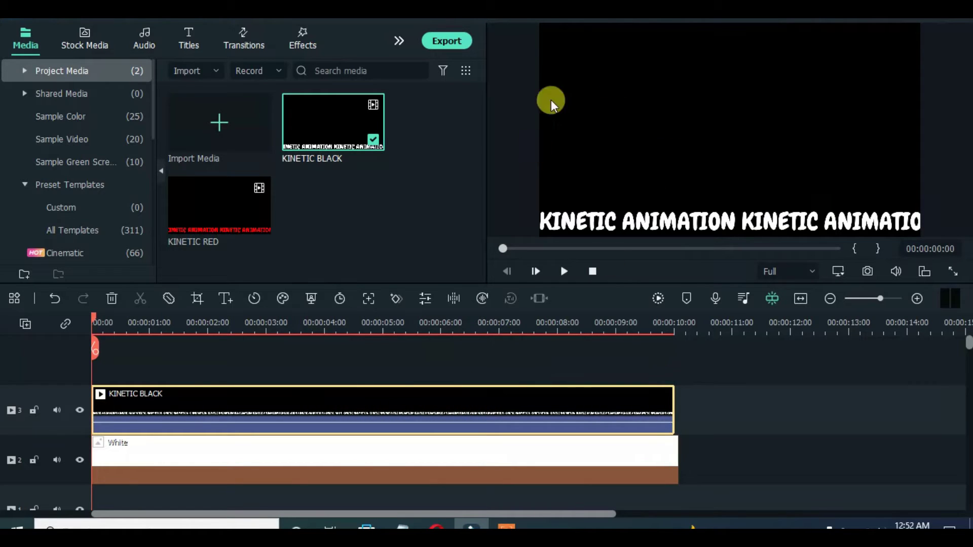
{"action": "left_click_drag", "start_coordinate": [671, 453], "coordinate": [674, 452]}
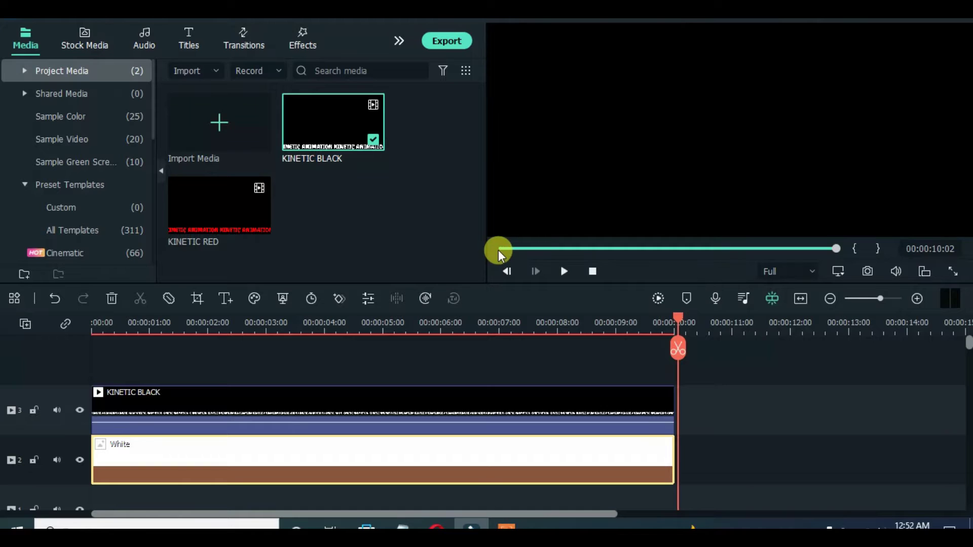
{"action": "left_click", "coordinate": [499, 250]}
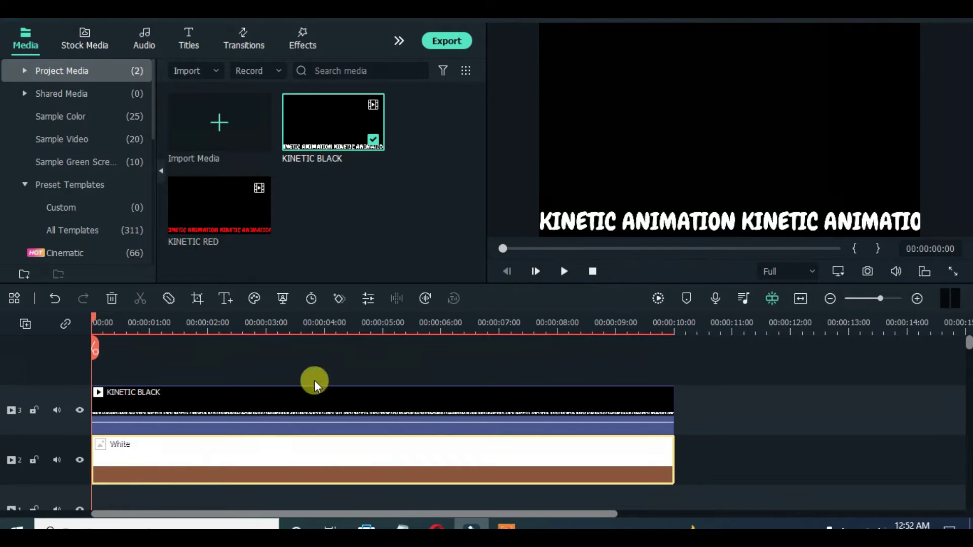
- Apply a Single line mask to the KINETIC BLACK clip, rotated 90° and positioned at X -4.0, Y -85.0 to isolate the text strip
{"action": "left_click", "coordinate": [256, 398]}
{"action": "double_click", "coordinate": [260, 400]}
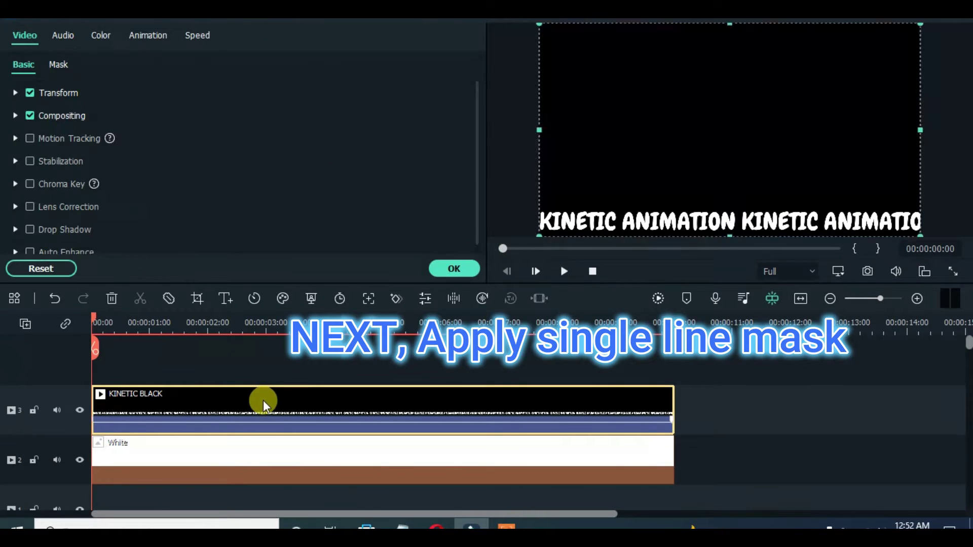
{"action": "left_click", "coordinate": [56, 62]}
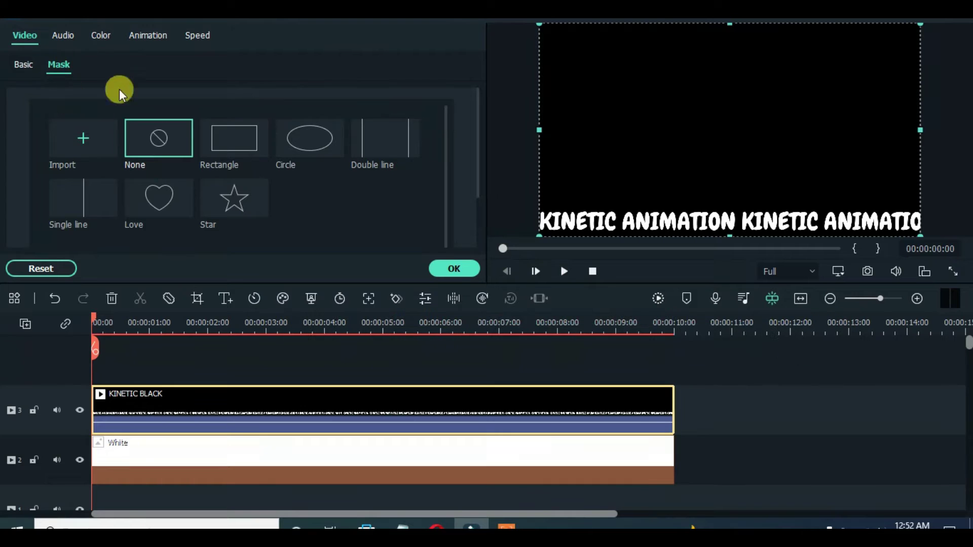
{"action": "left_click", "coordinate": [92, 194]}
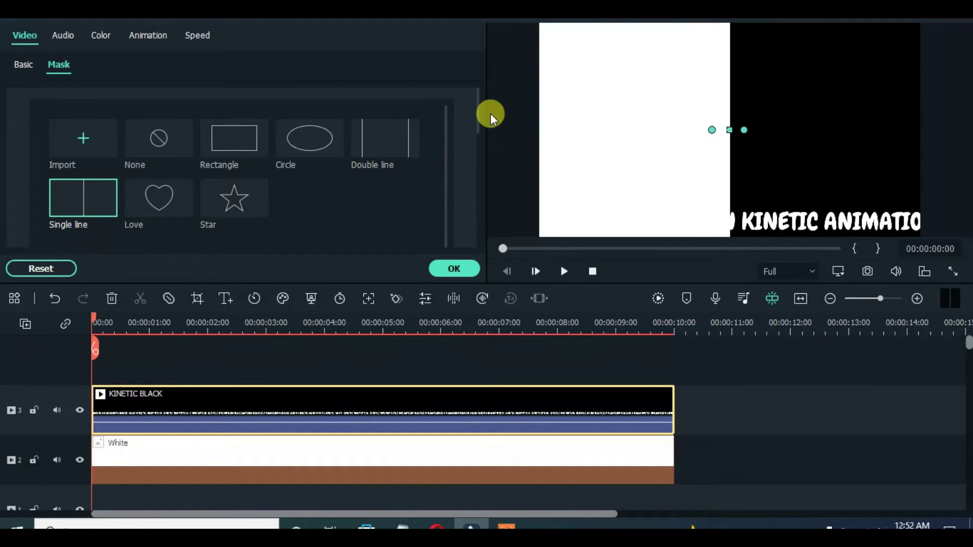
{"action": "left_click_drag", "start_coordinate": [477, 105], "coordinate": [475, 175]}
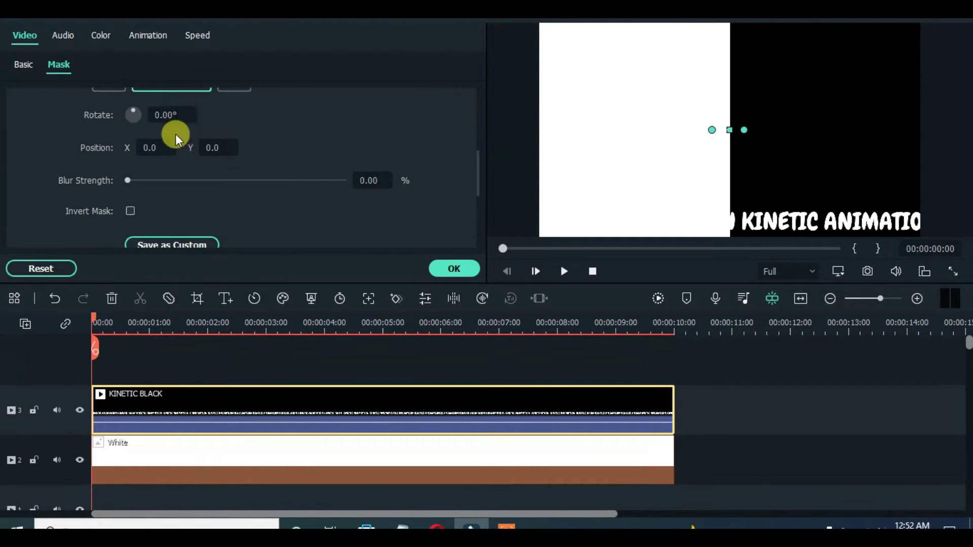
{"action": "left_click_drag", "start_coordinate": [712, 132], "coordinate": [725, 205]}
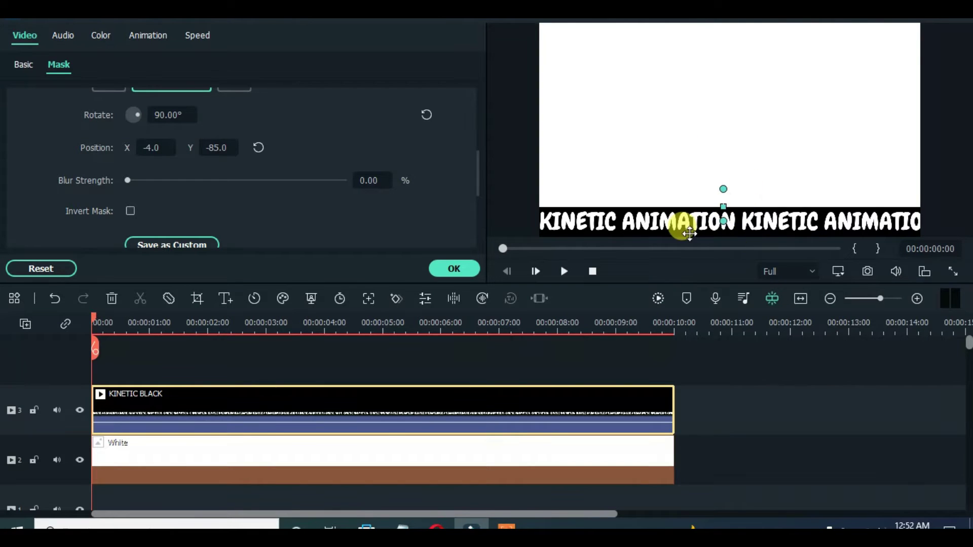
{"action": "left_click", "coordinate": [431, 267]}
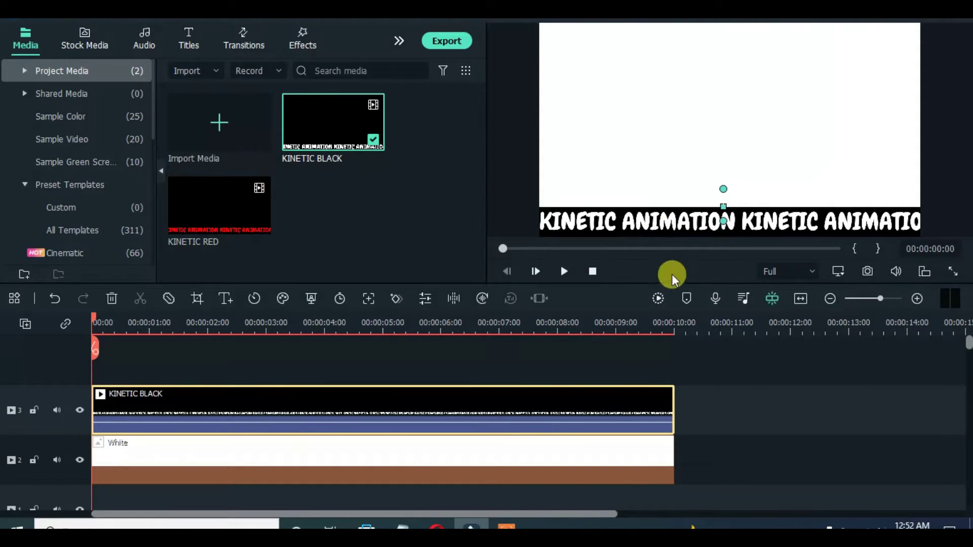
- Render and play back the masked white scrolling text, then return the playhead to the start
{"action": "key", "text": "space"}
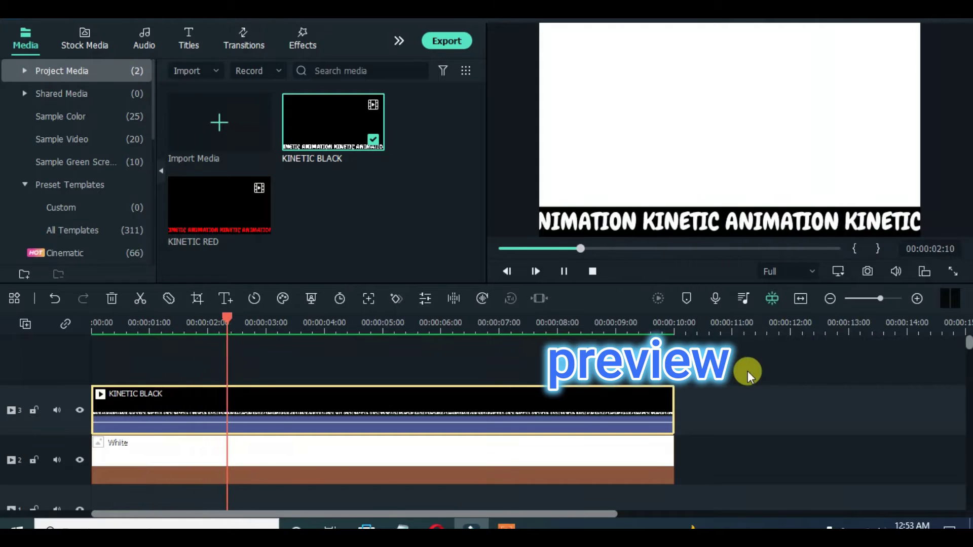
{"action": "left_click", "coordinate": [563, 271]}
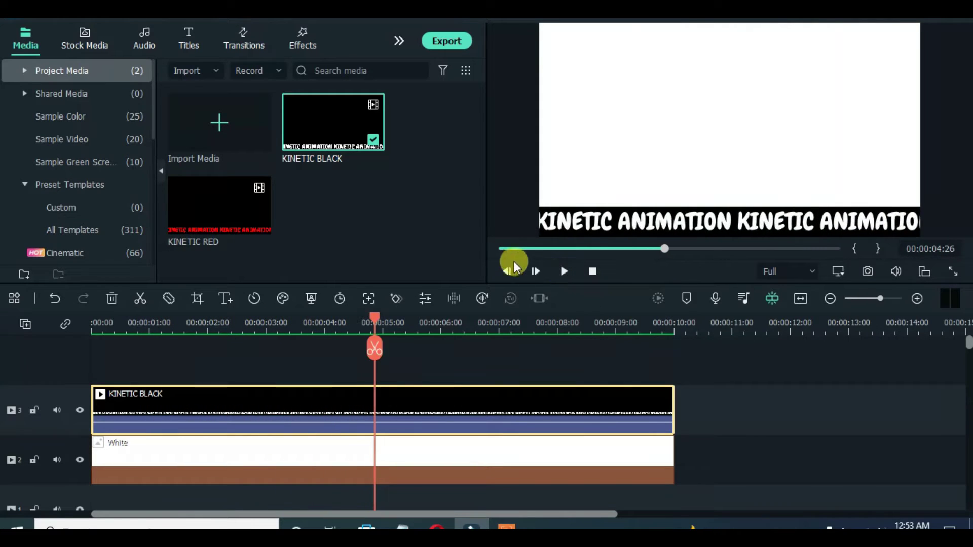
{"action": "left_click", "coordinate": [498, 248]}
- Place the KINETIC RED clip at the start of track 4 and copy the effect of the KINETIC BLACK clip
{"action": "left_click_drag", "start_coordinate": [223, 190], "coordinate": [130, 376]}
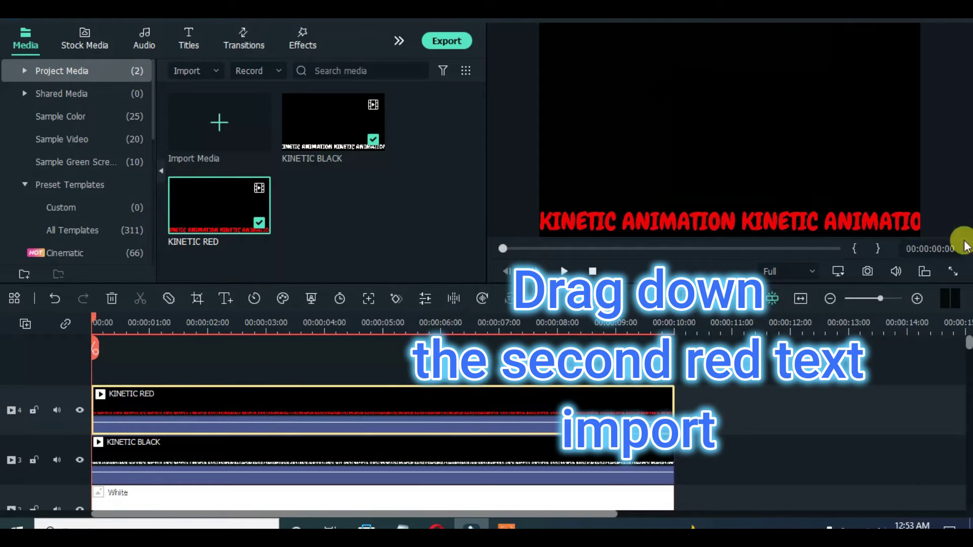
{"action": "scroll", "coordinate": [963, 350], "scroll_direction": "down", "scroll_amount": 1}
{"action": "left_click", "coordinate": [249, 425]}
{"action": "right_click", "coordinate": [248, 423]}
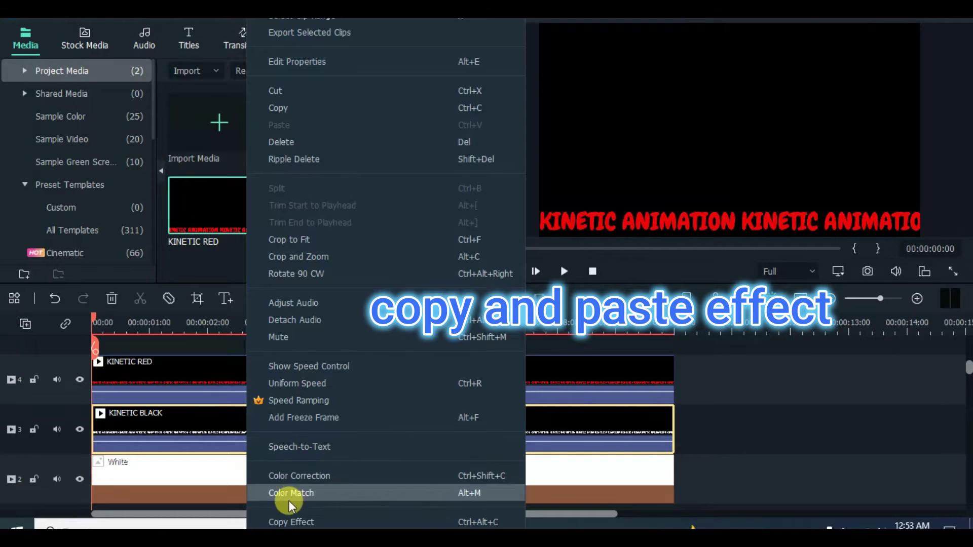
{"action": "left_click", "coordinate": [293, 521]}
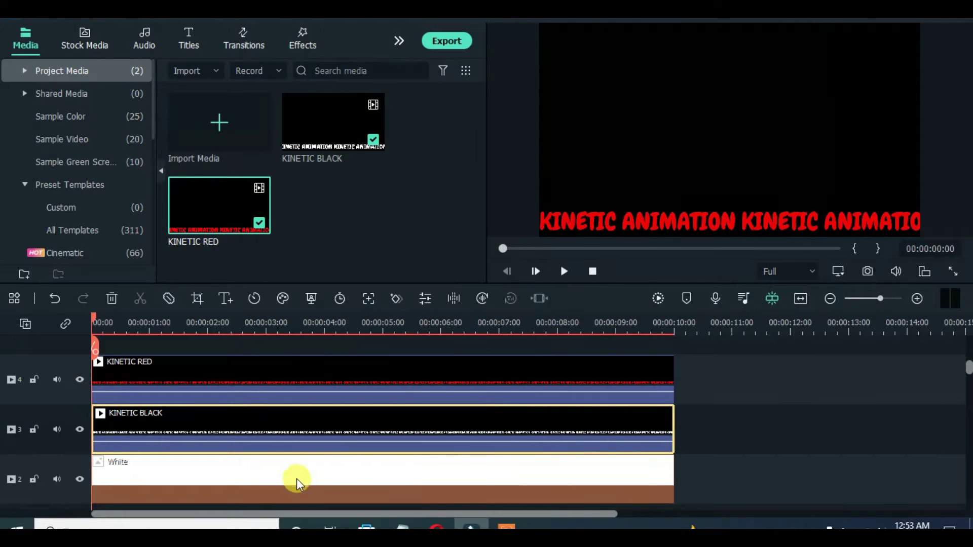
- Paste the copied mask effect onto the KINETIC RED clip
{"action": "left_click", "coordinate": [231, 368]}
{"action": "right_click", "coordinate": [230, 368]}
{"action": "scroll", "coordinate": [344, 486], "scroll_direction": "down", "scroll_amount": 1}
{"action": "scroll", "coordinate": [281, 454], "scroll_direction": "up", "scroll_amount": 5}
{"action": "scroll", "coordinate": [281, 466], "scroll_direction": "down", "scroll_amount": 3}
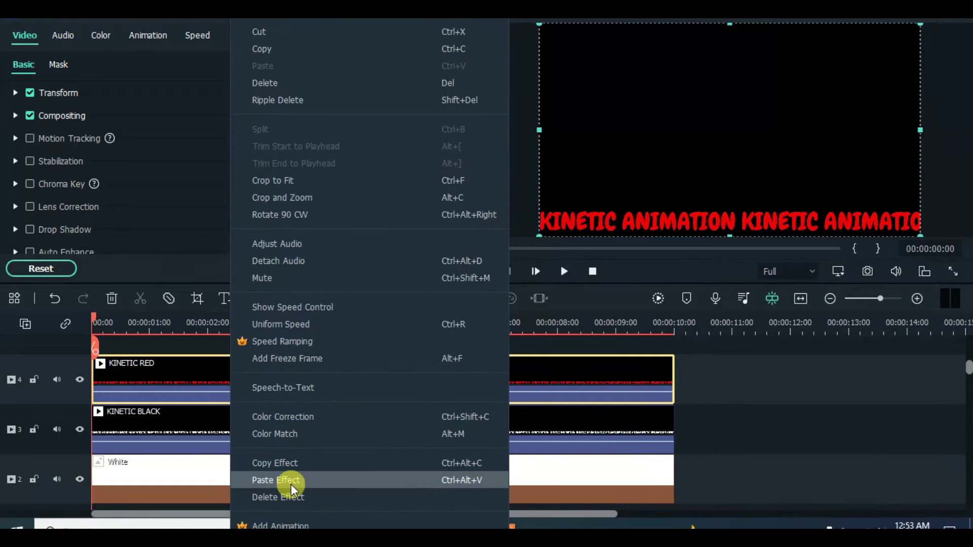
{"action": "left_click", "coordinate": [278, 481]}
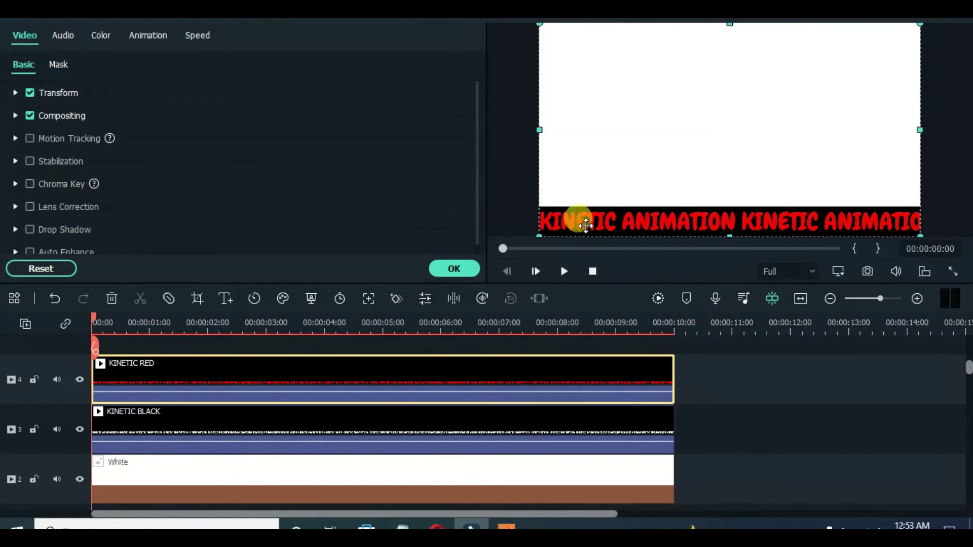
{"action": "left_click", "coordinate": [446, 268]}
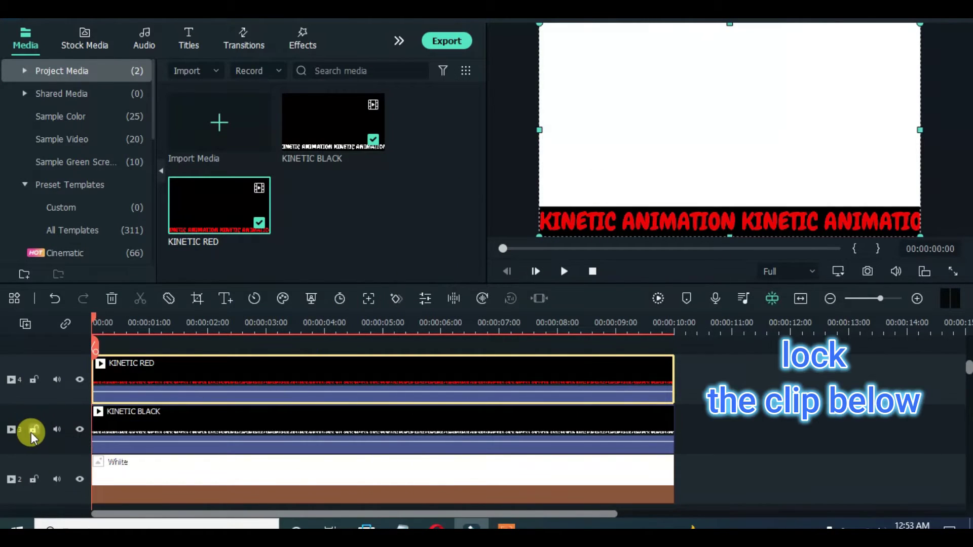
- Lock track 3 and move the KINETIC RED clip up in the frame until its strip sits directly above the white text strip
{"action": "left_click", "coordinate": [33, 429]}
{"action": "double_click", "coordinate": [272, 369]}
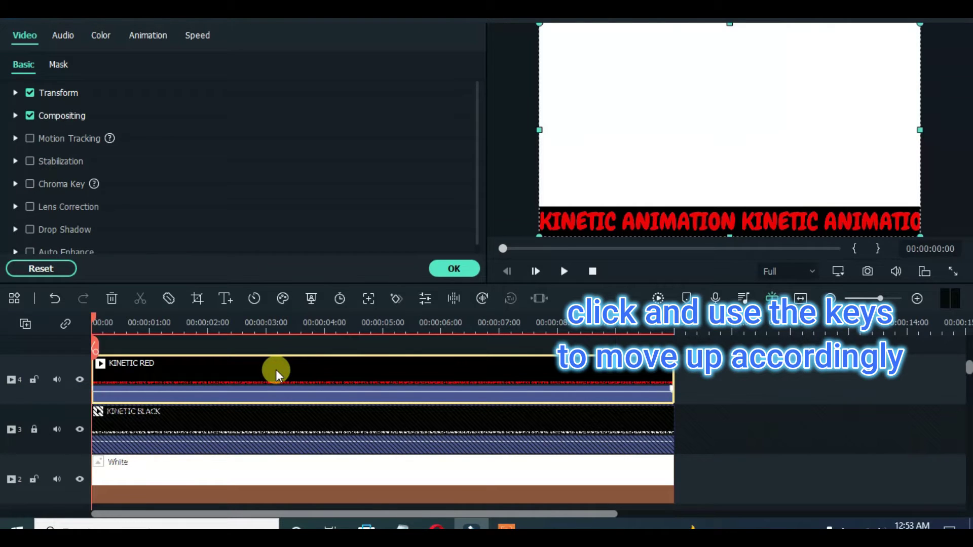
{"action": "left_click", "coordinate": [677, 211]}
{"action": "key", "text": "Up"}
{"action": "key", "text": "Up"}
{"action": "key", "text": "Up"}
{"action": "key", "text": "Up"}
{"action": "key", "text": "Up"}
{"action": "key", "text": "Up"}
{"action": "key", "text": "Up"}
{"action": "key", "text": "Up"}
{"action": "key", "text": "Up"}
{"action": "key", "text": "Up"}
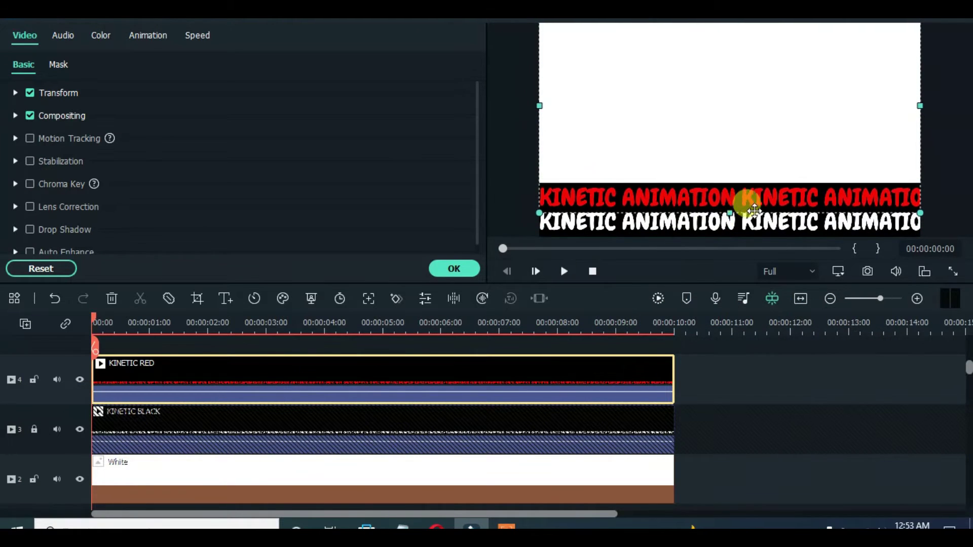
{"action": "key", "text": "Down"}
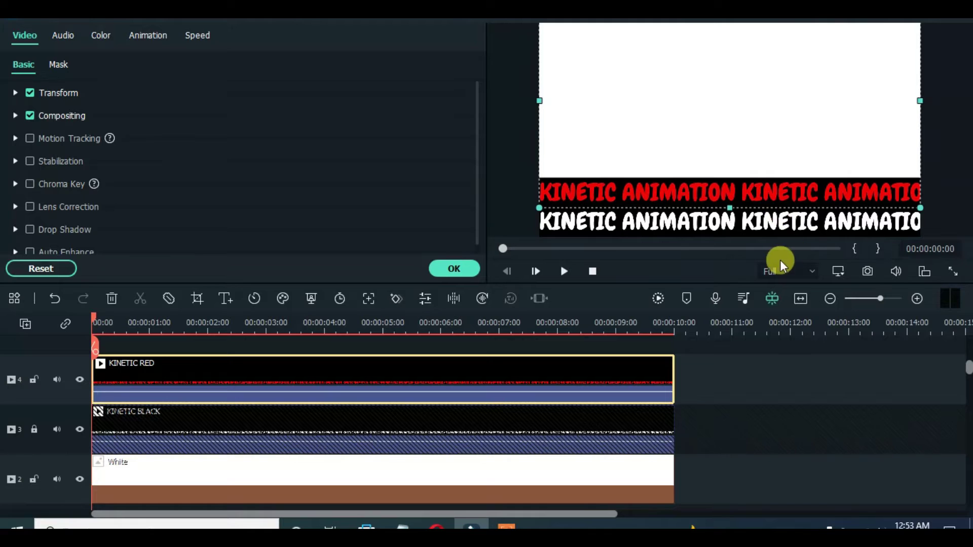
- Play back the red and white scrolling strips together and return the playhead to the start
{"action": "left_click", "coordinate": [563, 271]}
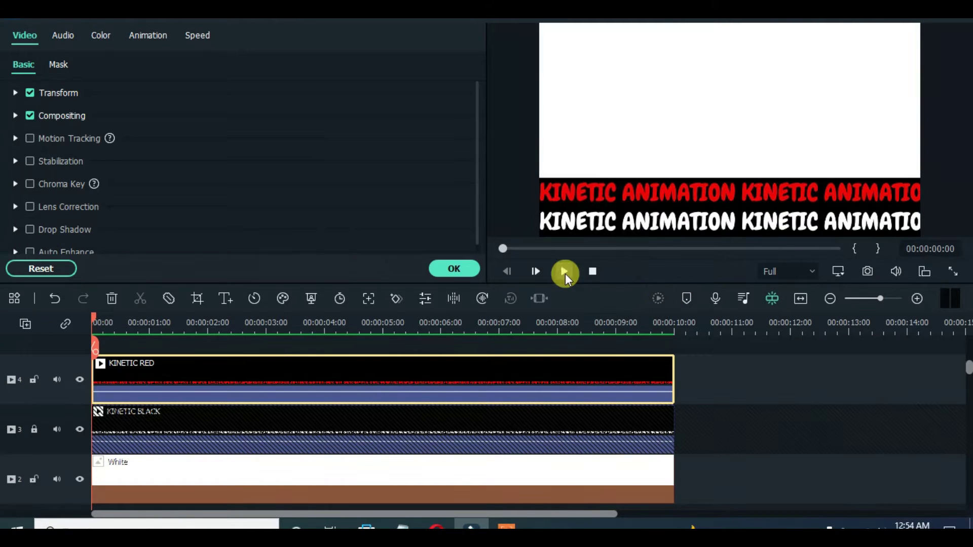
{"action": "left_click", "coordinate": [500, 249]}
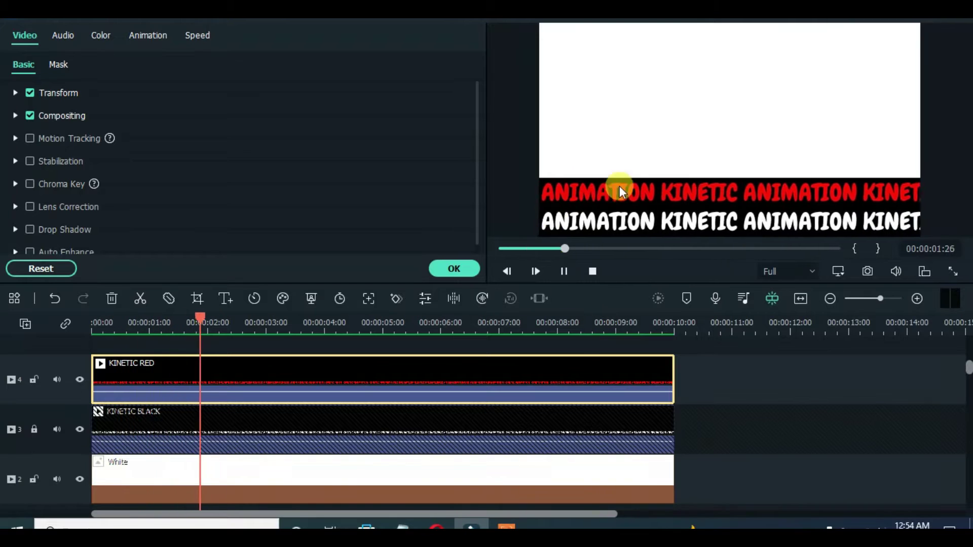
{"action": "left_click", "coordinate": [559, 278]}
{"action": "left_click", "coordinate": [500, 248]}
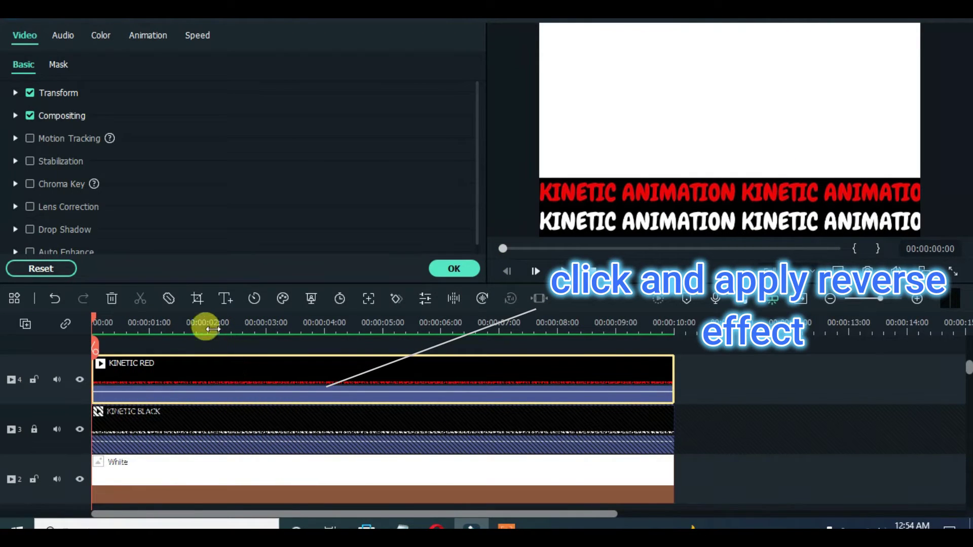
- Apply the Reverse speed effect to the KINETIC RED clip, then render and play back the result
{"action": "left_click", "coordinate": [256, 299]}
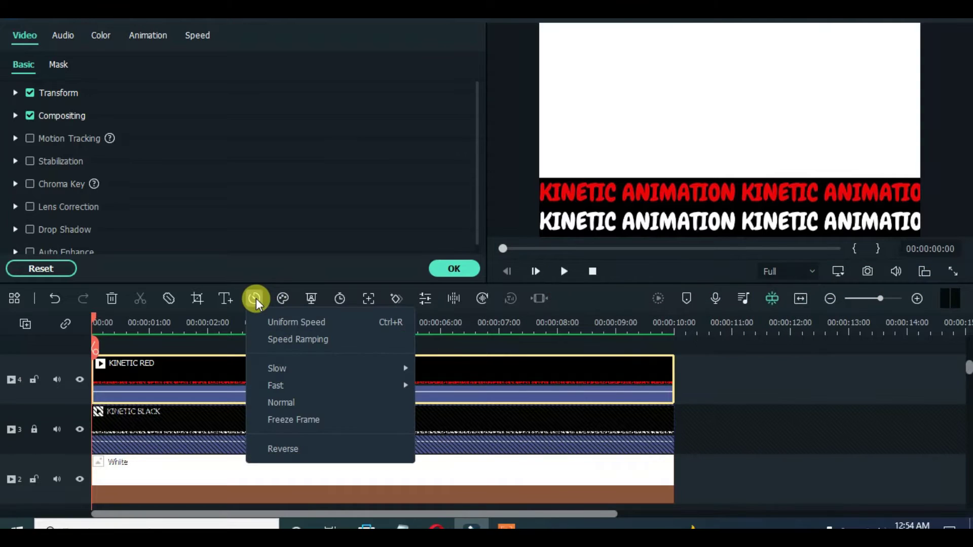
{"action": "left_click", "coordinate": [282, 448]}
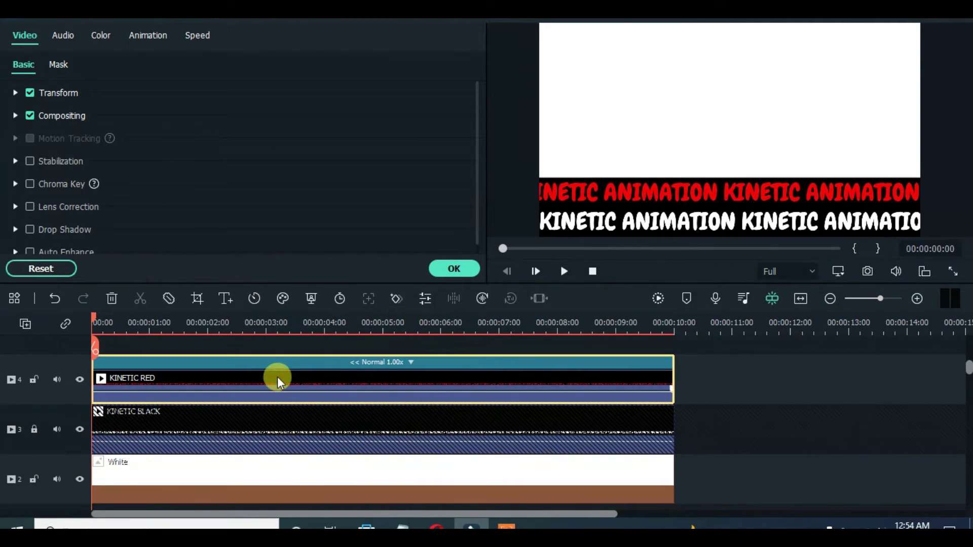
{"action": "left_click", "coordinate": [658, 298]}
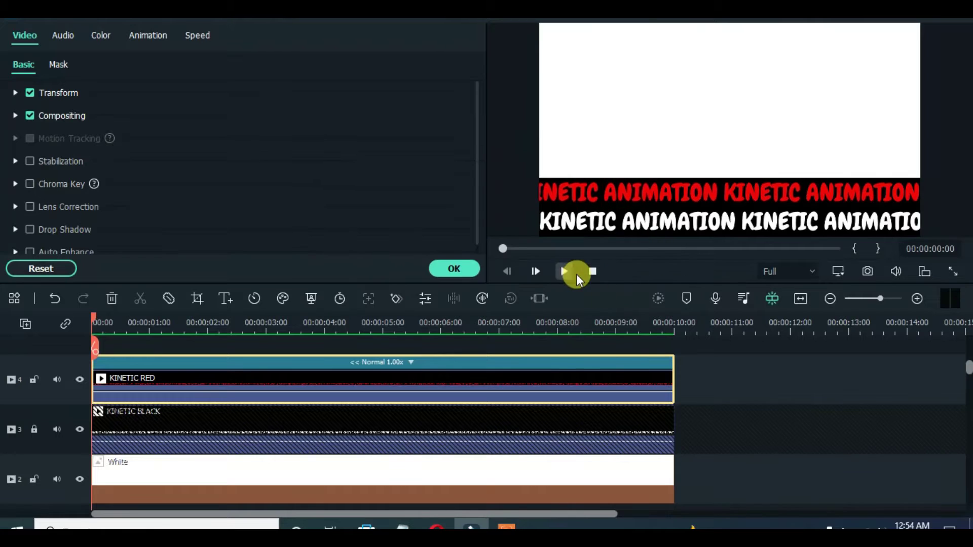
{"action": "left_click", "coordinate": [564, 271]}
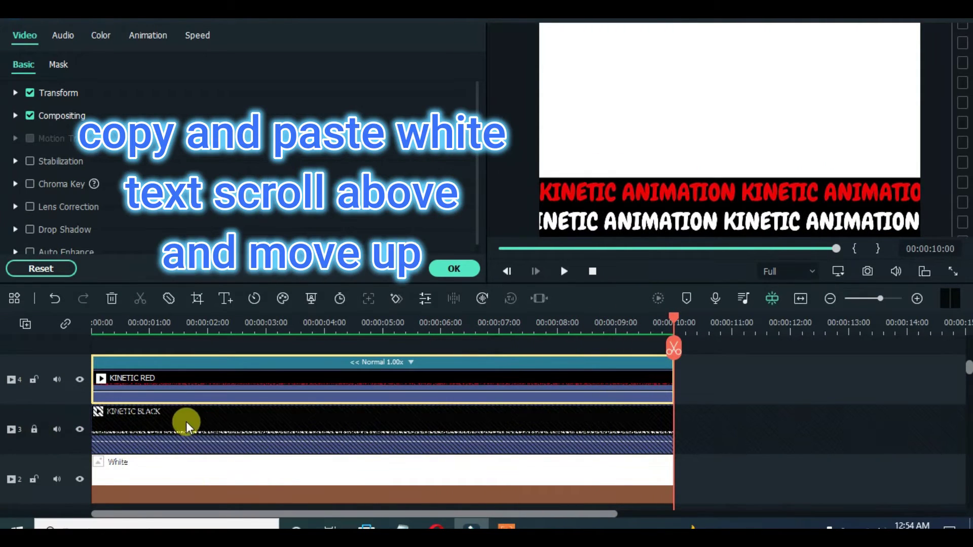
- Paste a copy of the reversed KINETIC RED clip onto a new track 5 and move it up, leaving a one-row gap
{"action": "right_click", "coordinate": [230, 424]}
{"action": "left_click", "coordinate": [260, 106]}
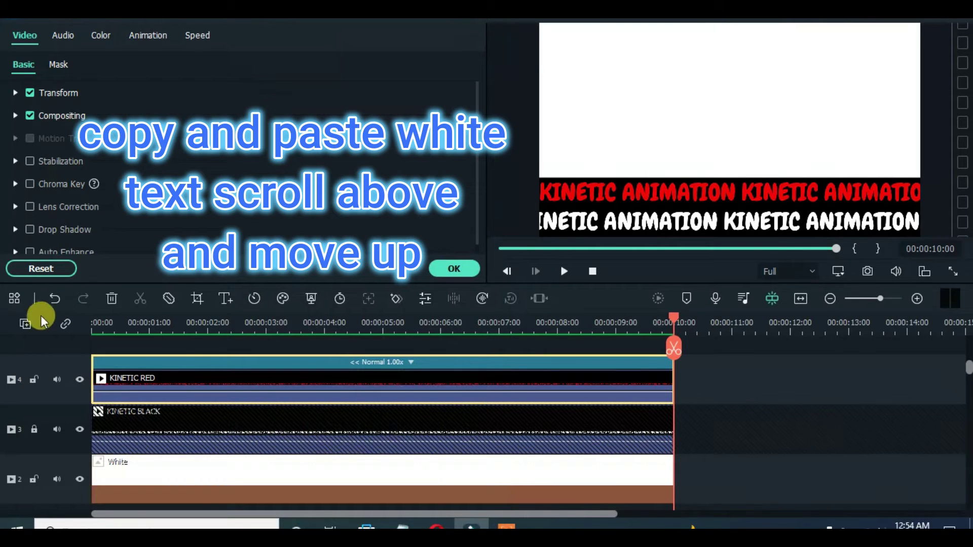
{"action": "left_click", "coordinate": [25, 323]}
{"action": "left_click", "coordinate": [52, 348]}
{"action": "right_click", "coordinate": [114, 370]}
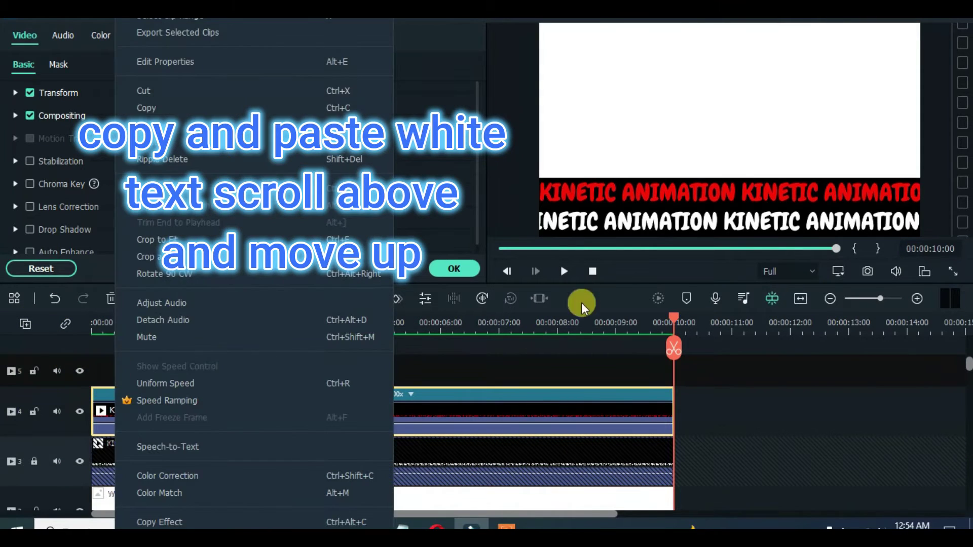
{"action": "left_click", "coordinate": [508, 249]}
{"action": "left_click_drag", "start_coordinate": [508, 251], "coordinate": [500, 247]}
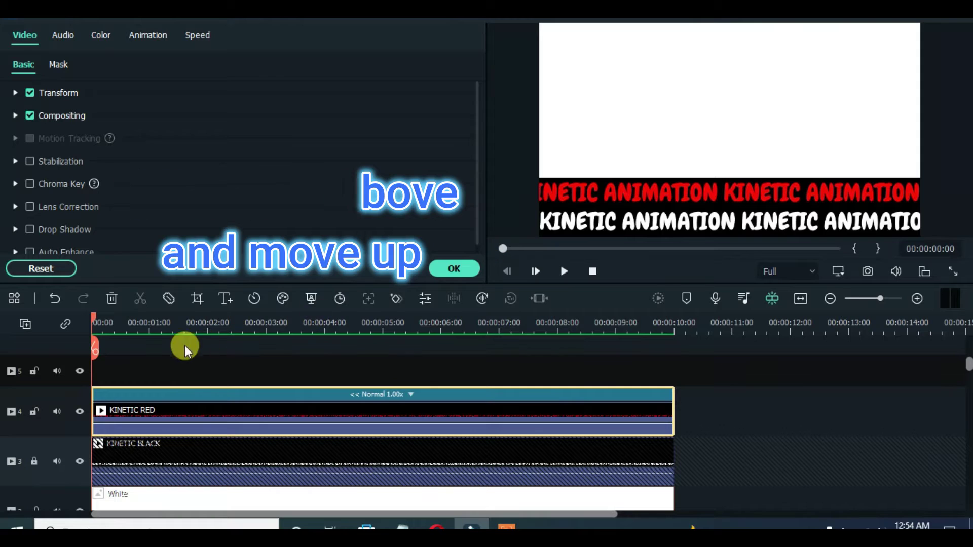
{"action": "right_click", "coordinate": [123, 365]}
{"action": "left_click", "coordinate": [147, 125]}
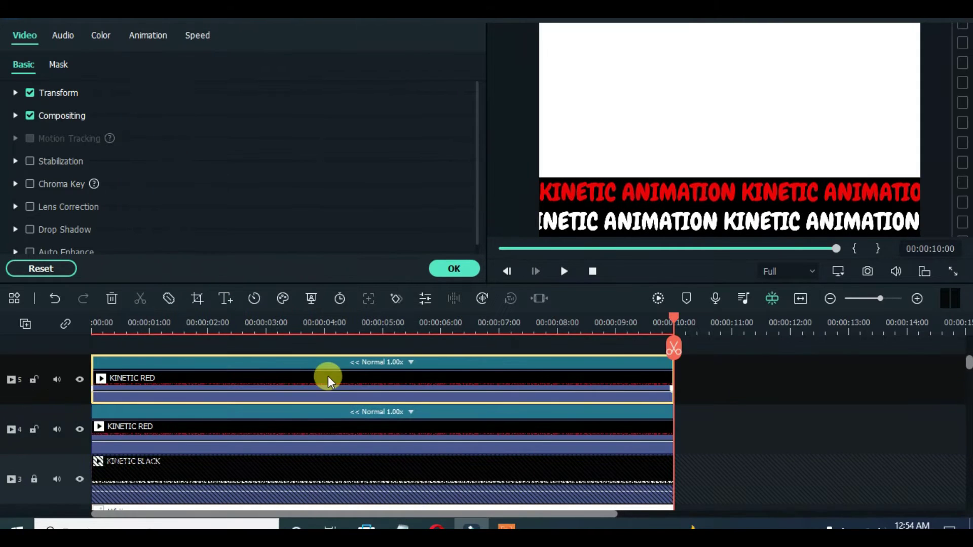
{"action": "left_click_drag", "start_coordinate": [668, 220], "coordinate": [696, 160]}
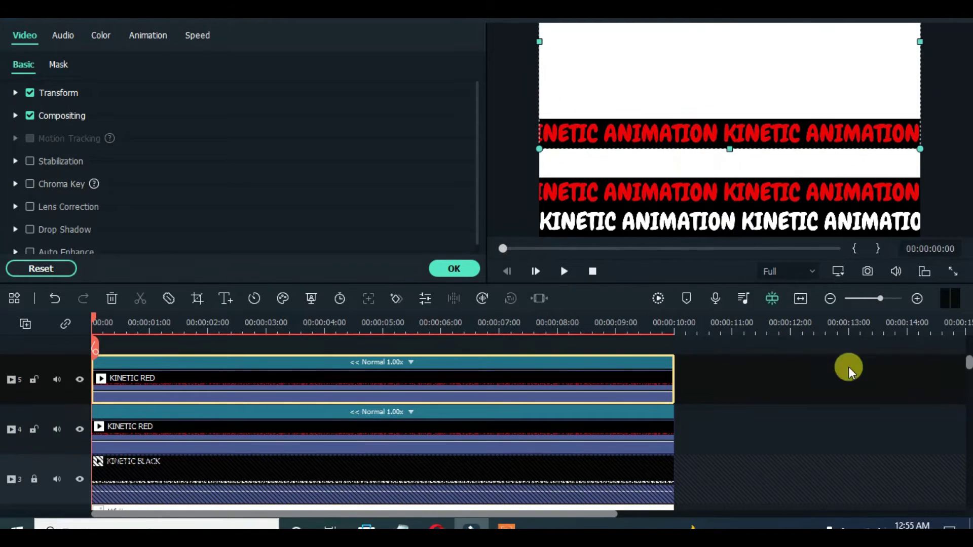
- Unlock track 3 and delete the KINETIC RED copy from track 5
{"action": "scroll", "coordinate": [968, 363], "scroll_direction": "down", "scroll_amount": 1}
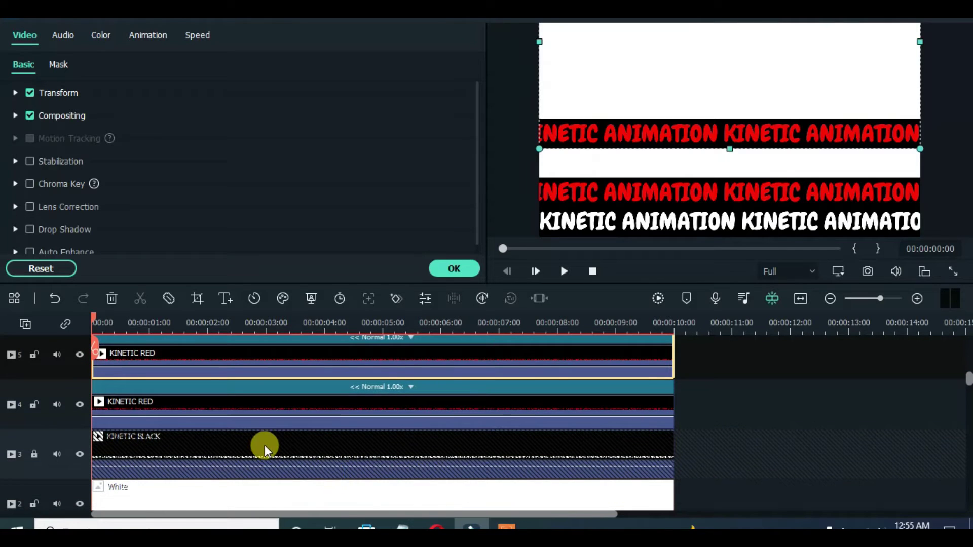
{"action": "left_click", "coordinate": [31, 455]}
{"action": "right_click", "coordinate": [250, 440]}
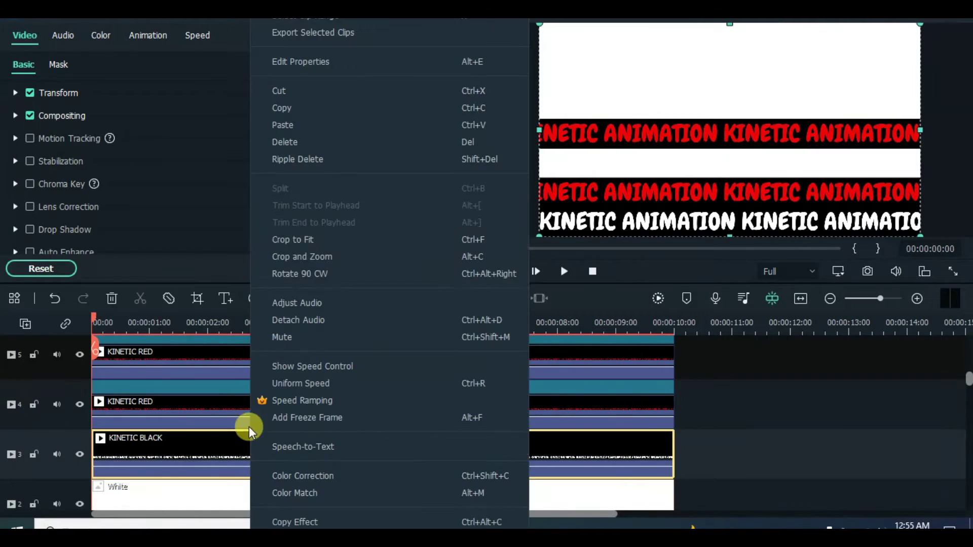
{"action": "left_click", "coordinate": [278, 110]}
{"action": "scroll", "coordinate": [965, 380], "scroll_direction": "up", "scroll_amount": 1}
{"action": "left_click", "coordinate": [267, 386]}
{"action": "left_click", "coordinate": [111, 299]}
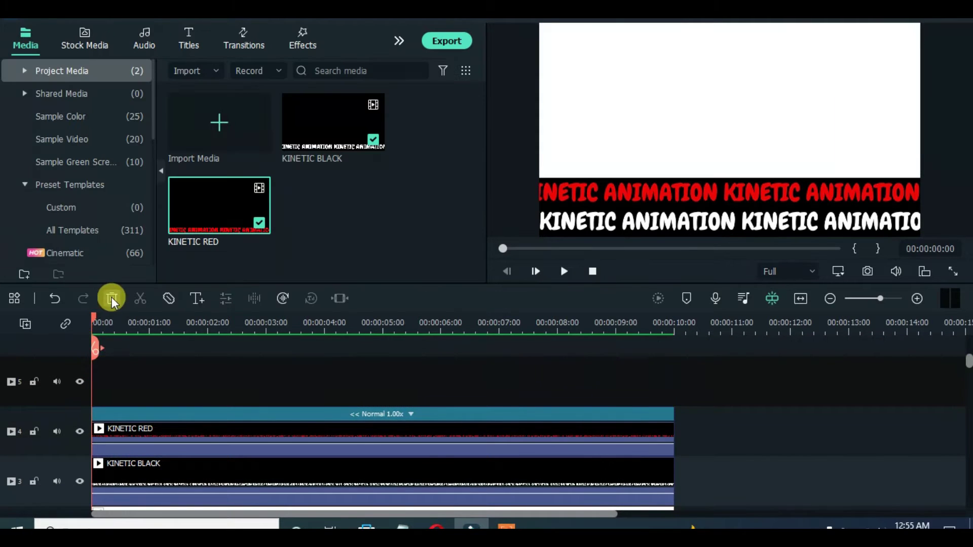
- Copy the KINETIC BLACK clip from track 3 and paste it at the start of track 5
{"action": "right_click", "coordinate": [109, 380]}
{"action": "left_click", "coordinate": [434, 483]}
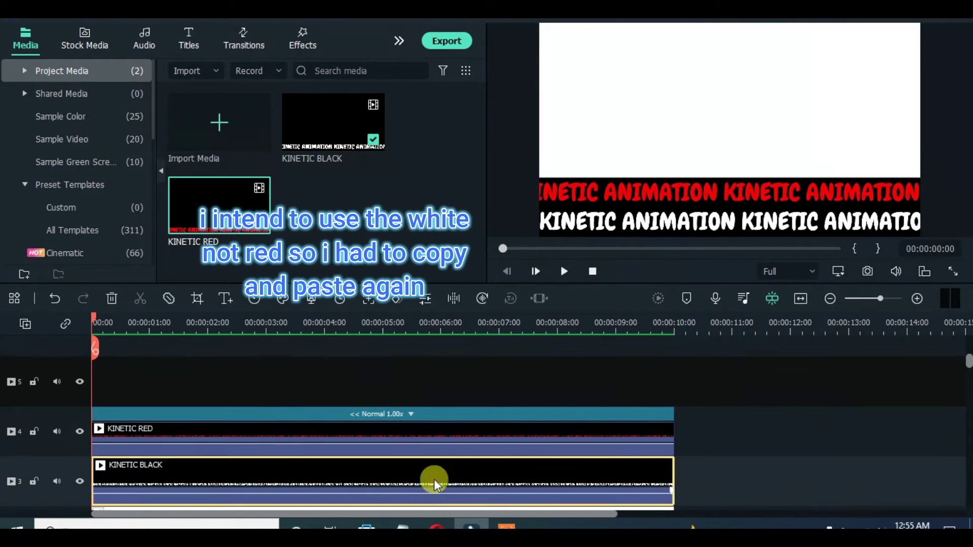
{"action": "right_click", "coordinate": [274, 478]}
{"action": "left_click", "coordinate": [310, 109]}
{"action": "right_click", "coordinate": [107, 378]}
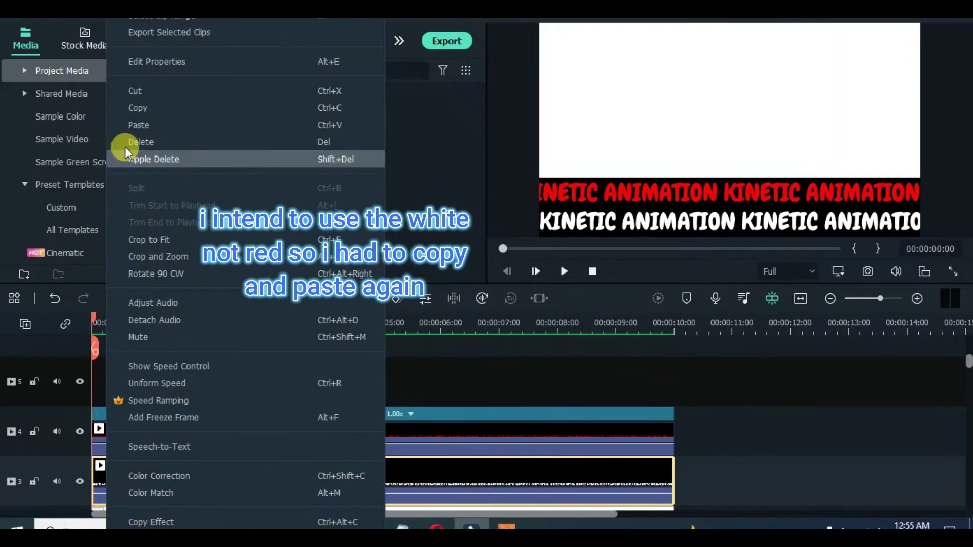
{"action": "left_click", "coordinate": [138, 125]}
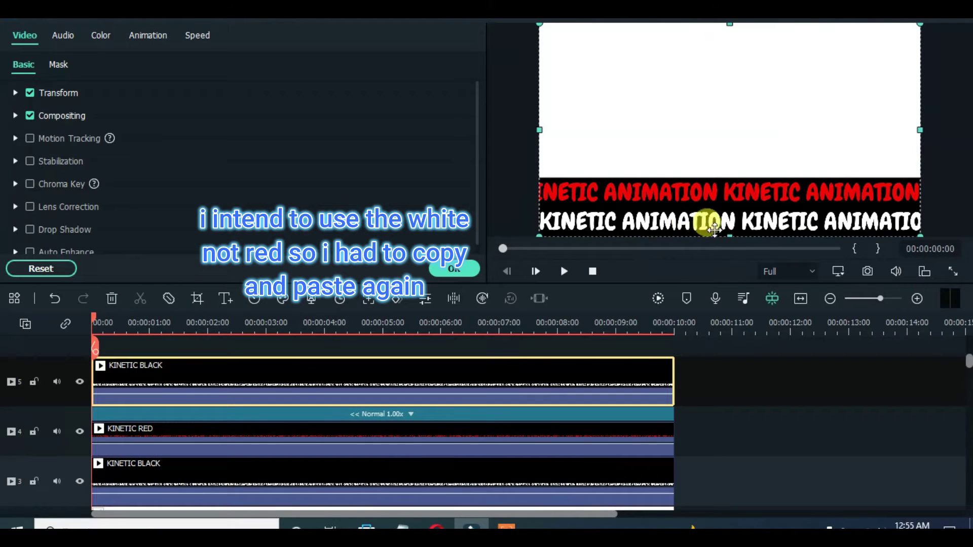
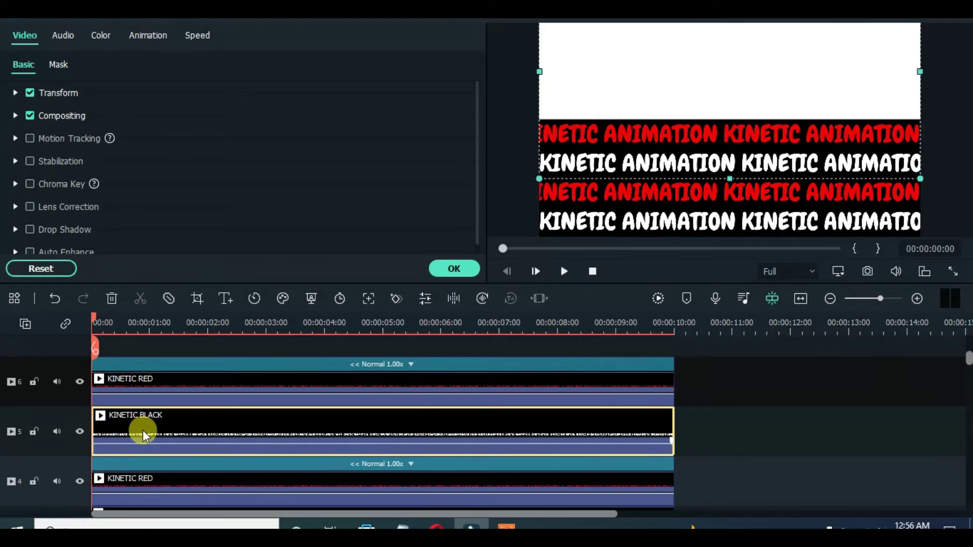
- Paste a copy of the track 5 KINETIC BLACK clip onto a new track 7 and move its strip directly above the uppermost red strip
{"action": "right_click", "coordinate": [142, 429]}
{"action": "left_click", "coordinate": [176, 110]}
{"action": "left_click", "coordinate": [37, 323]}
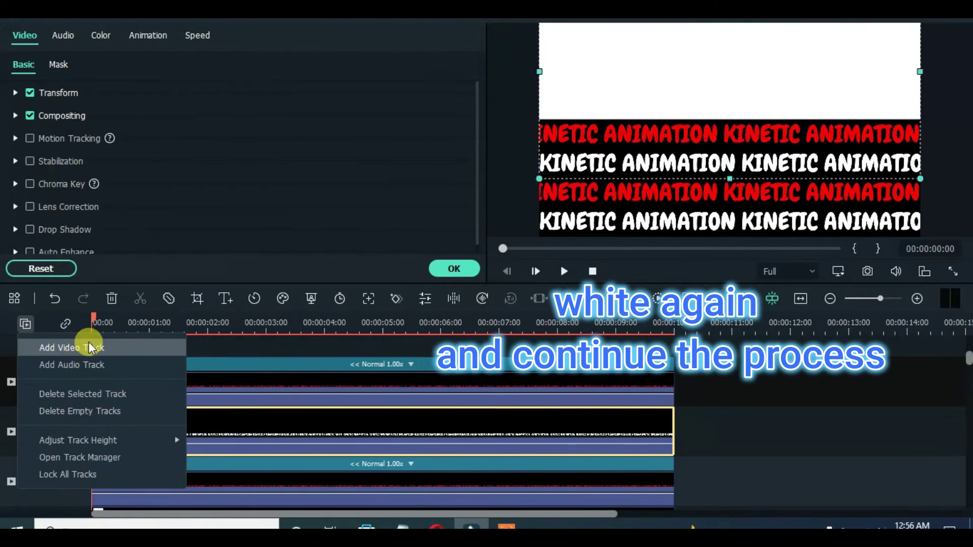
{"action": "left_click", "coordinate": [88, 342]}
{"action": "right_click", "coordinate": [110, 374]}
{"action": "left_click", "coordinate": [148, 125]}
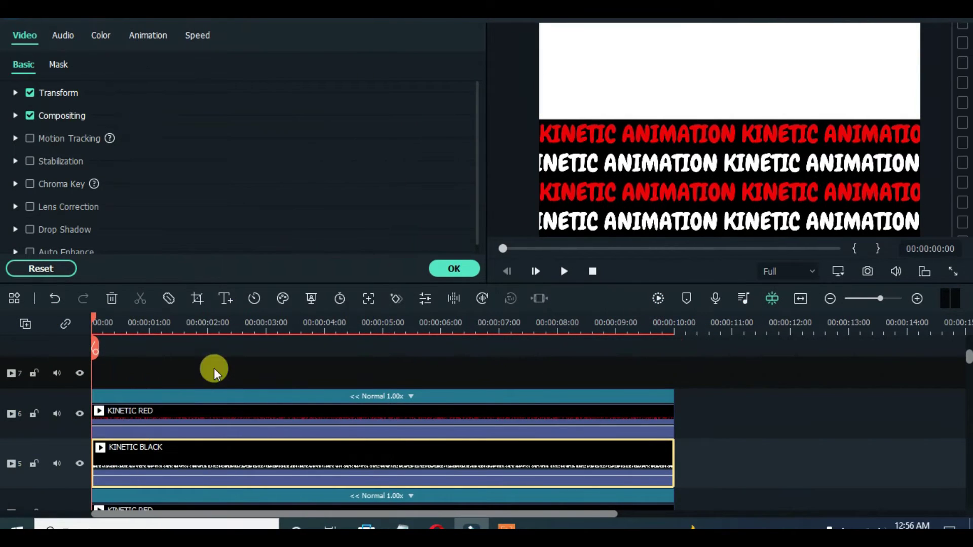
{"action": "left_click_drag", "start_coordinate": [616, 200], "coordinate": [699, 104]}
- Paste a copy of the track 6 KINETIC RED clip onto a new track 8 and move its strip directly above the uppermost white strip
{"action": "right_click", "coordinate": [173, 431]}
{"action": "left_click", "coordinate": [203, 107]}
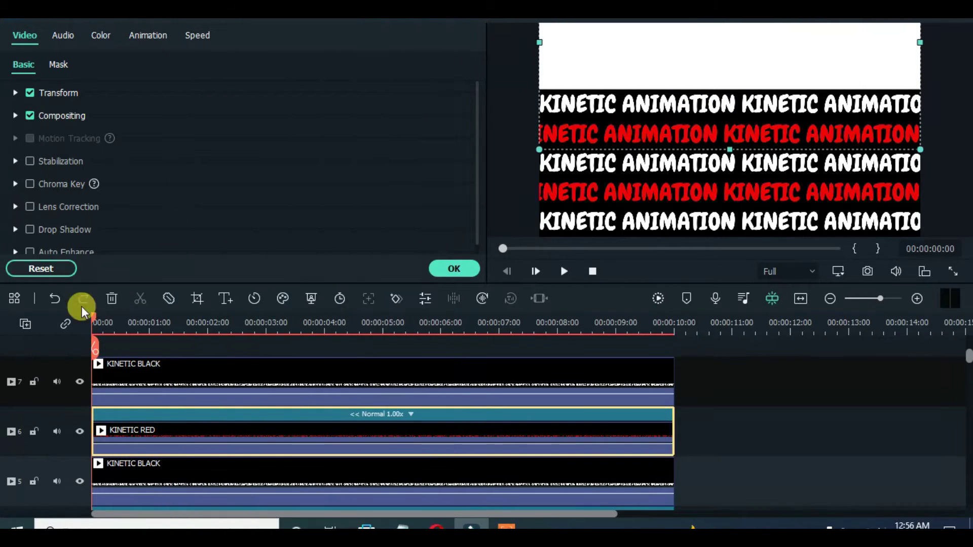
{"action": "scroll", "coordinate": [62, 358], "scroll_direction": "up", "scroll_amount": 1}
{"action": "right_click", "coordinate": [120, 365]}
{"action": "left_click", "coordinate": [148, 126]}
{"action": "key", "text": "Home"}
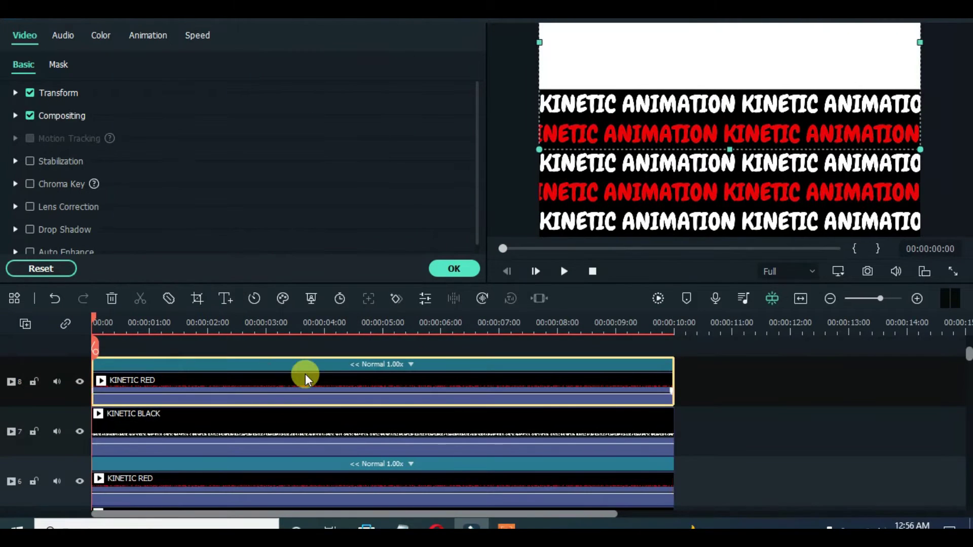
{"action": "left_click_drag", "start_coordinate": [684, 96], "coordinate": [743, 74]}
- Paste a copy of the track 7 KINETIC BLACK clip onto a new track 9 and move its strip directly above the track 8 red strip
{"action": "left_click", "coordinate": [163, 423]}
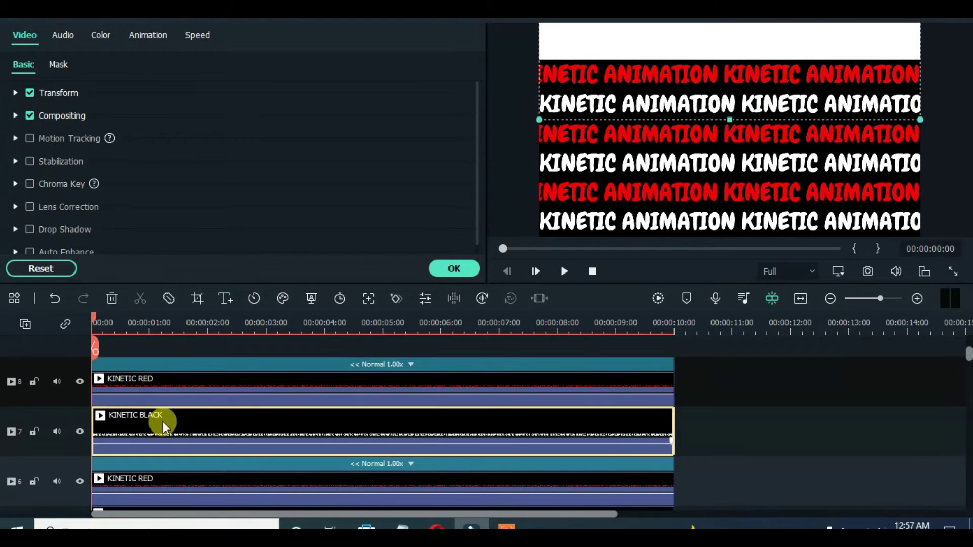
{"action": "right_click", "coordinate": [162, 423]}
{"action": "left_click", "coordinate": [197, 110]}
{"action": "scroll", "coordinate": [43, 347], "scroll_direction": "up", "scroll_amount": 1}
{"action": "right_click", "coordinate": [116, 363]}
{"action": "left_click", "coordinate": [147, 125]}
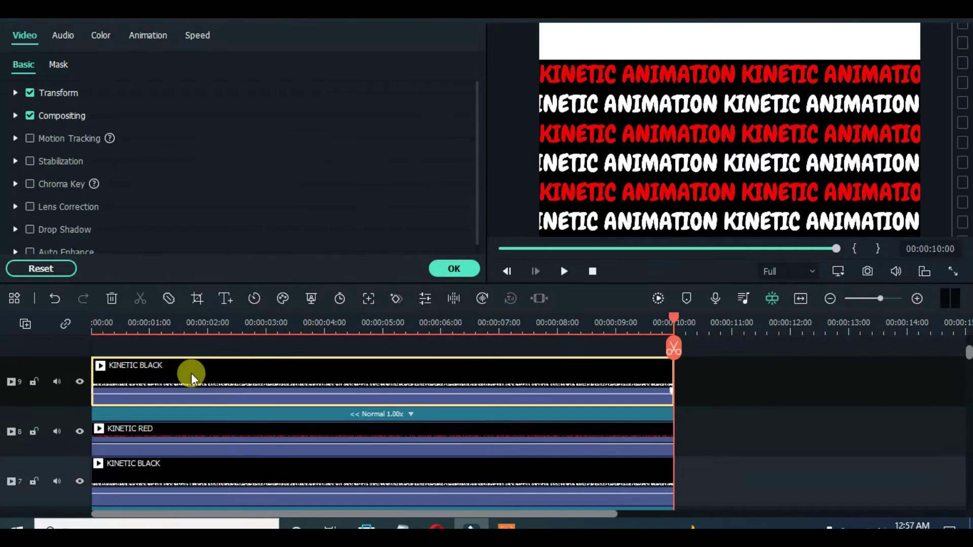
{"action": "left_click_drag", "start_coordinate": [667, 83], "coordinate": [727, 40]}
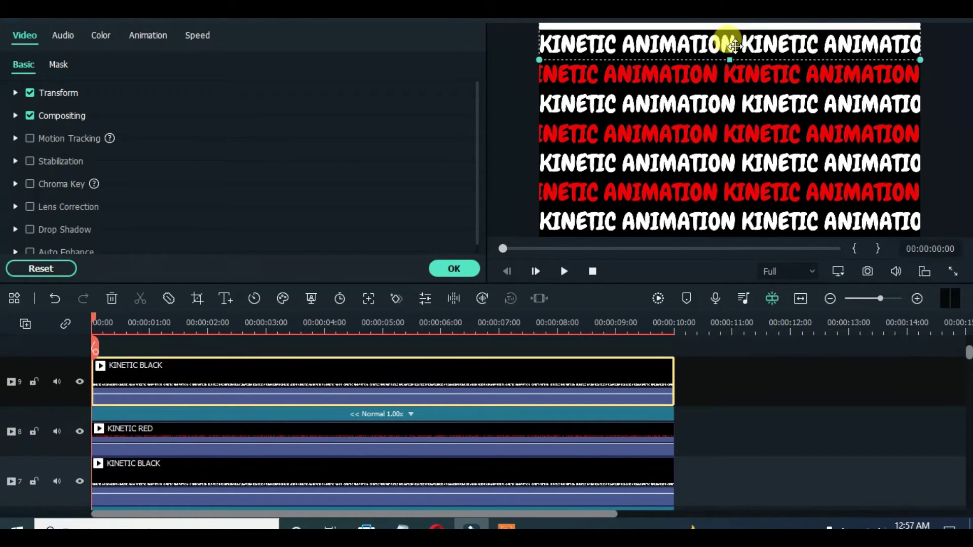
- Paste a copy of the track 8 KINETIC RED clip onto a new track 10 and move it up to cover the remaining white edge of the frame
{"action": "right_click", "coordinate": [175, 431]}
{"action": "left_click", "coordinate": [24, 325]}
{"action": "left_click", "coordinate": [72, 347]}
{"action": "right_click", "coordinate": [102, 461]}
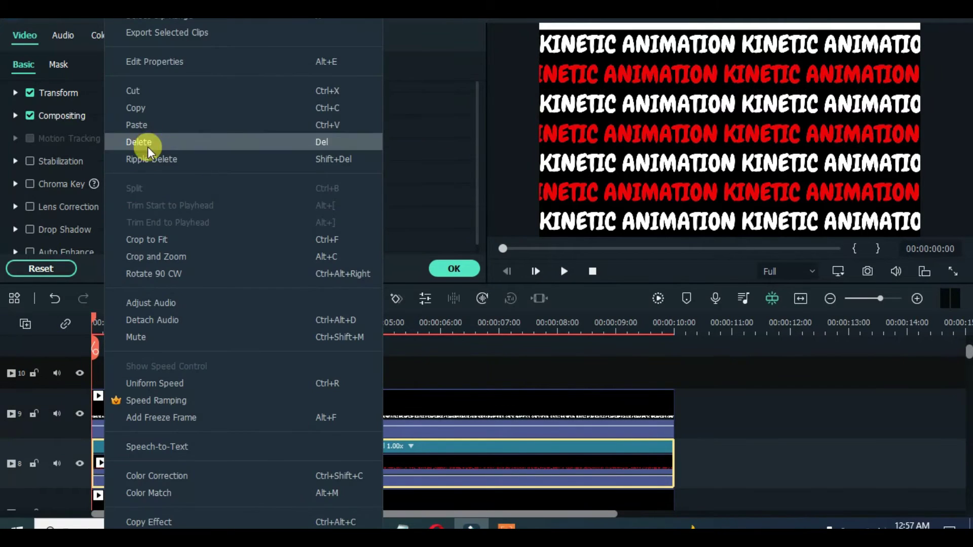
{"action": "left_click", "coordinate": [147, 123]}
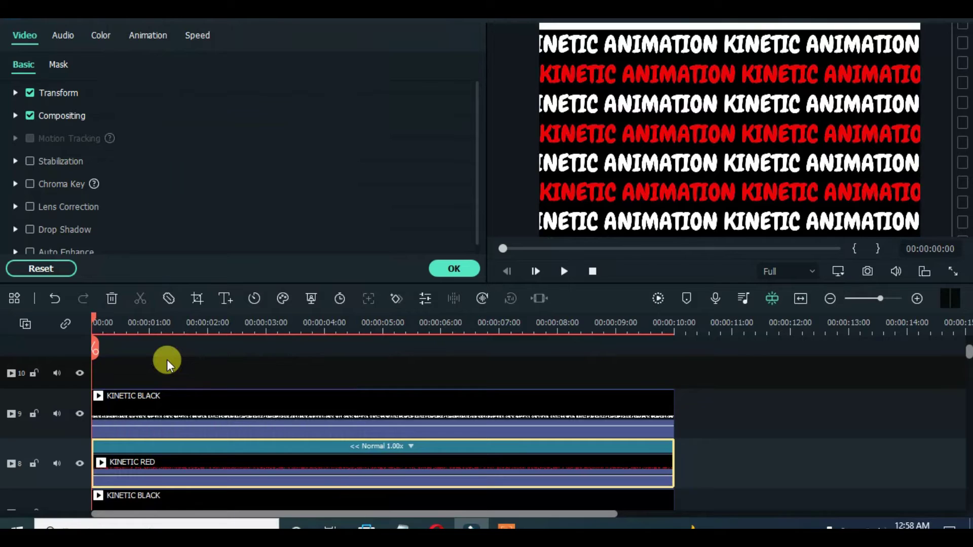
{"action": "key", "text": "ctrl+v"}
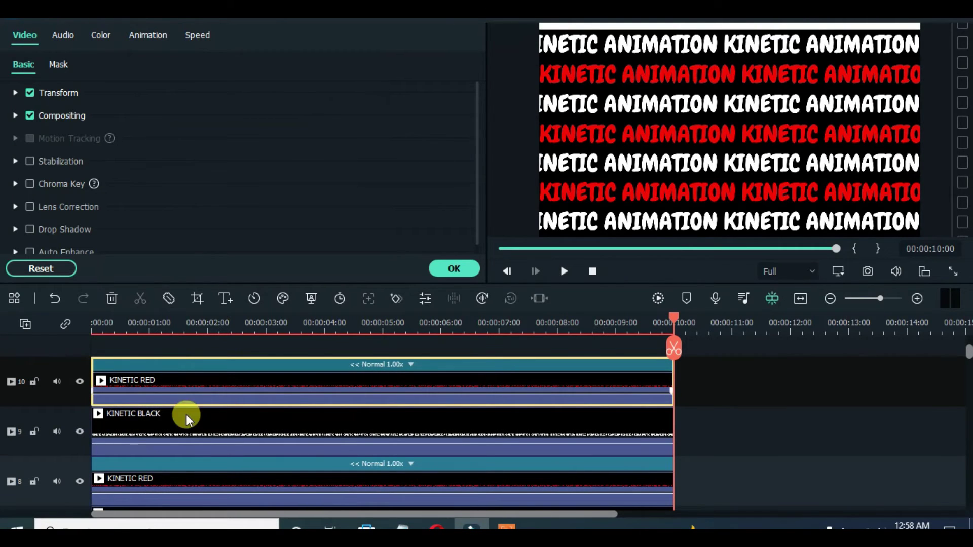
{"action": "left_click", "coordinate": [201, 395]}
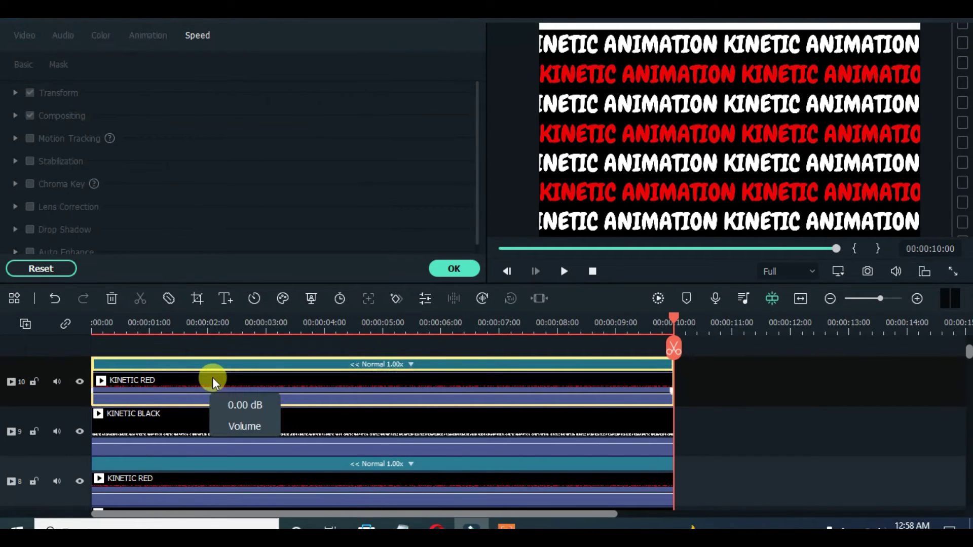
{"action": "left_click", "coordinate": [203, 360]}
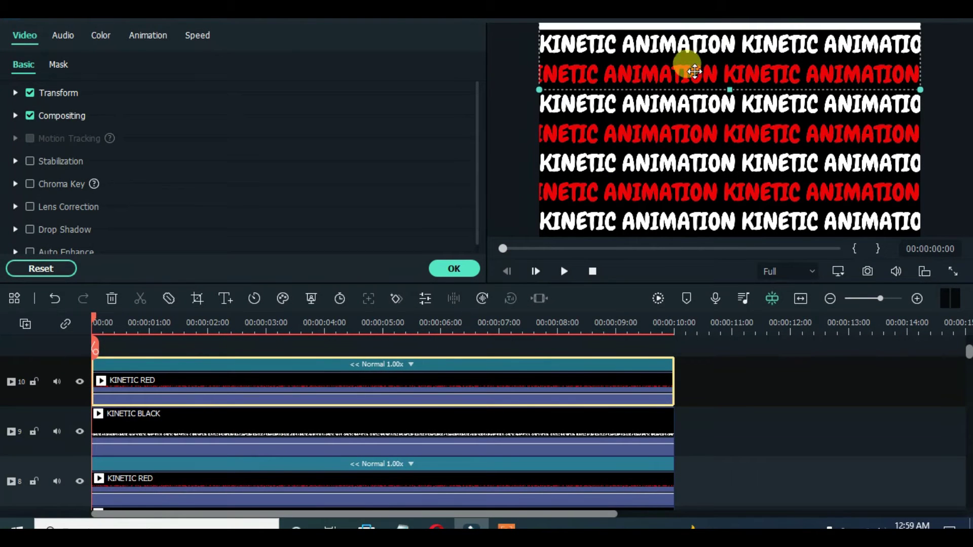
{"action": "left_click_drag", "start_coordinate": [683, 60], "coordinate": [719, 22]}
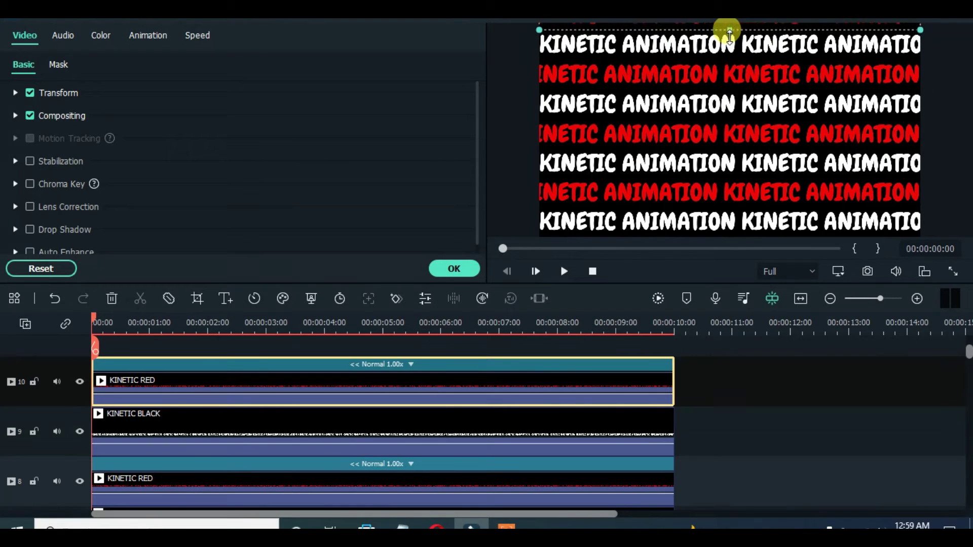
- Confirm the KINETIC RED clip's settings on track 10, then render and play back the full stack of strips
{"action": "left_click", "coordinate": [240, 423]}
{"action": "left_click", "coordinate": [243, 373]}
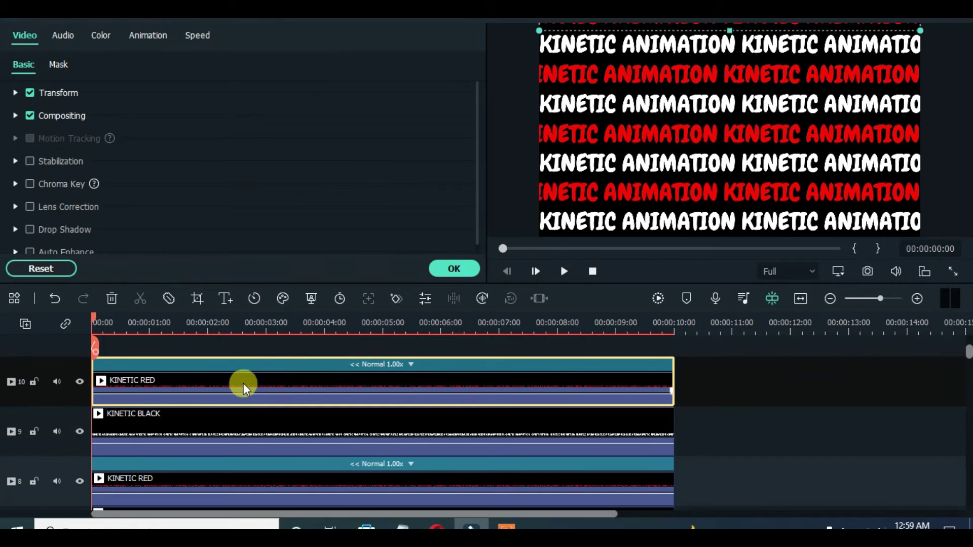
{"action": "left_click", "coordinate": [455, 270]}
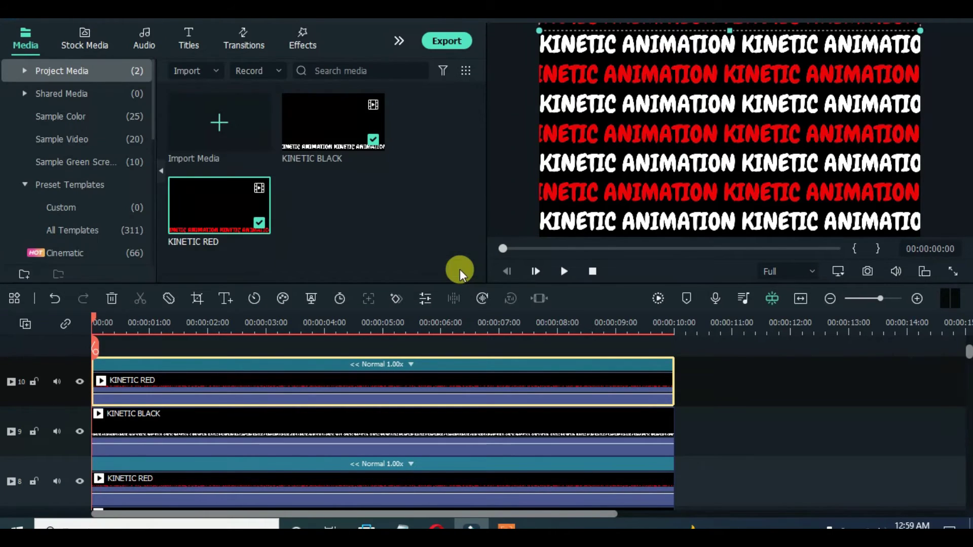
{"action": "left_click", "coordinate": [662, 298]}
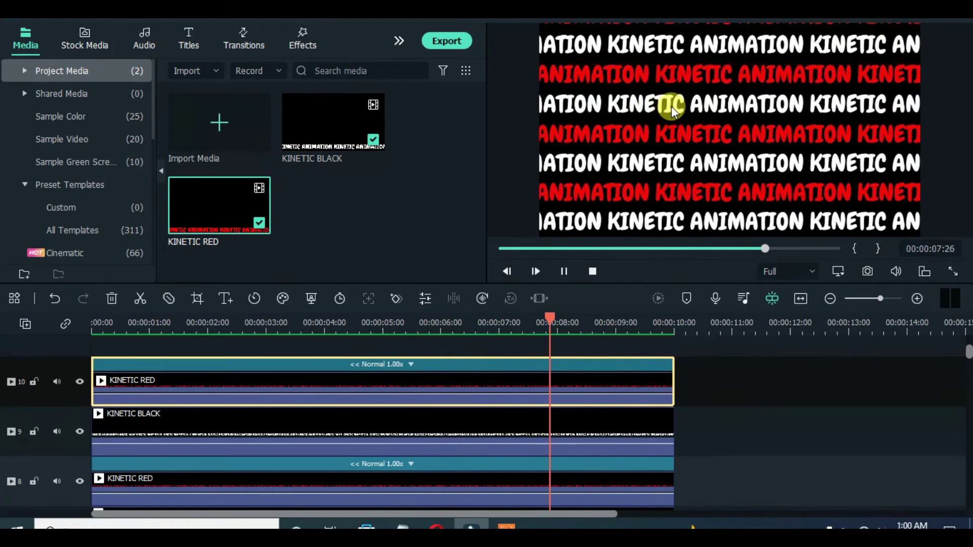
- Set the track height to Small and delete the White background clip from track 2
{"action": "left_click", "coordinate": [25, 324]}
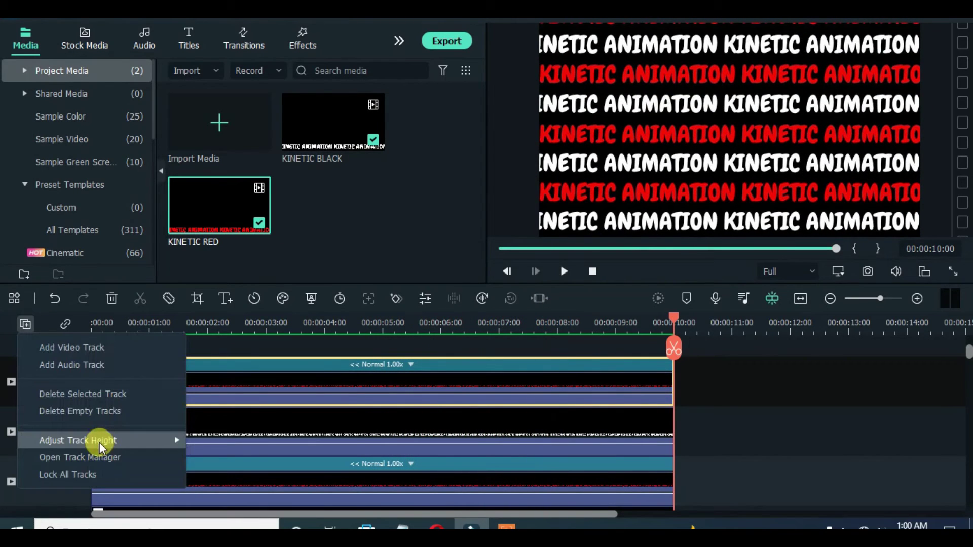
{"action": "mouse_move", "coordinate": [100, 442]}
{"action": "left_click", "coordinate": [210, 441]}
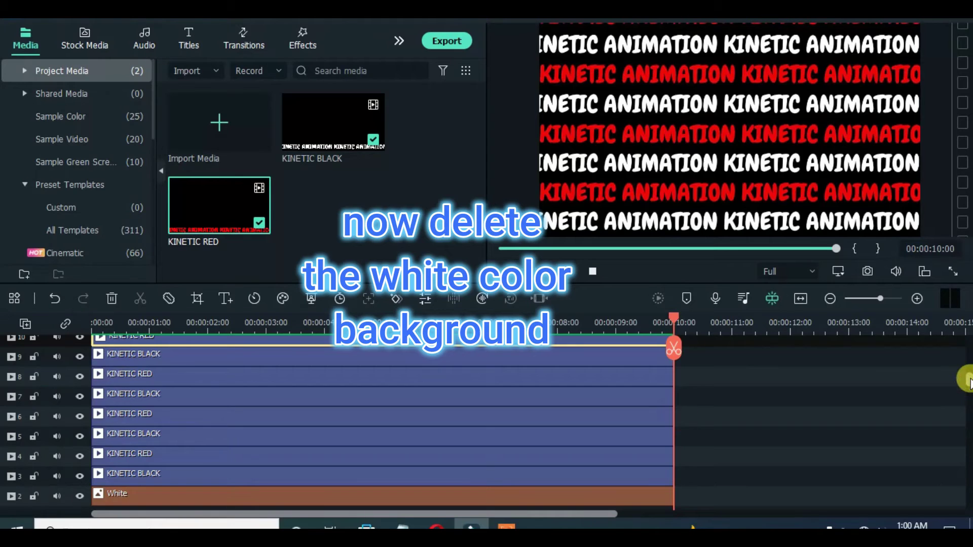
{"action": "scroll", "coordinate": [967, 380], "scroll_direction": "down", "scroll_amount": 2}
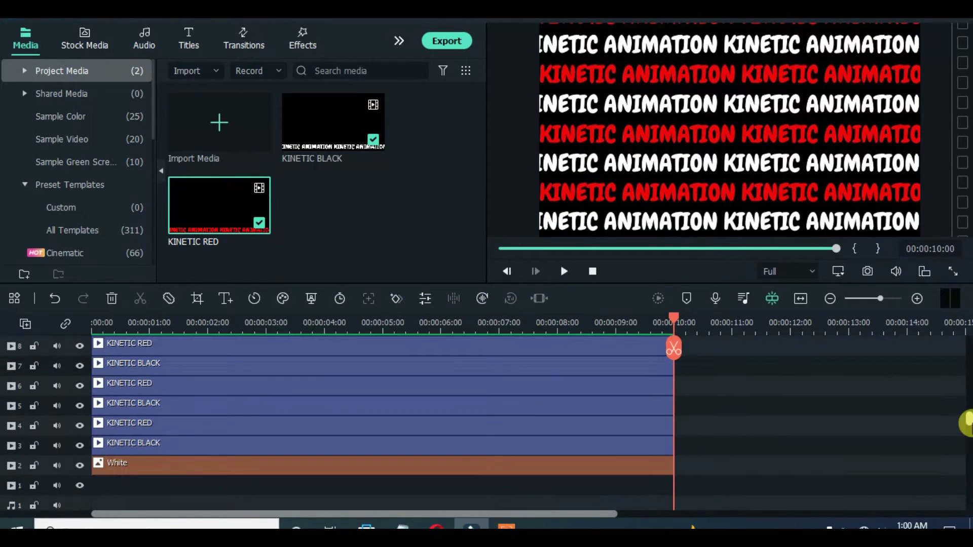
{"action": "left_click", "coordinate": [156, 459]}
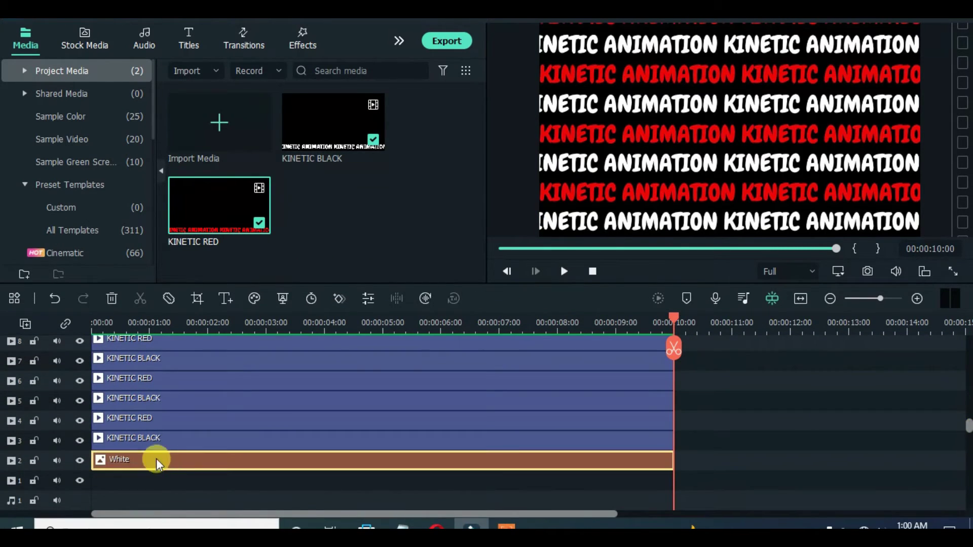
{"action": "left_click", "coordinate": [112, 298]}
- Play back the strips and export the project to the computer as an MP4 named KINETIC ANIMATION at 1920x1080, 30 fps
{"action": "left_click", "coordinate": [563, 272]}
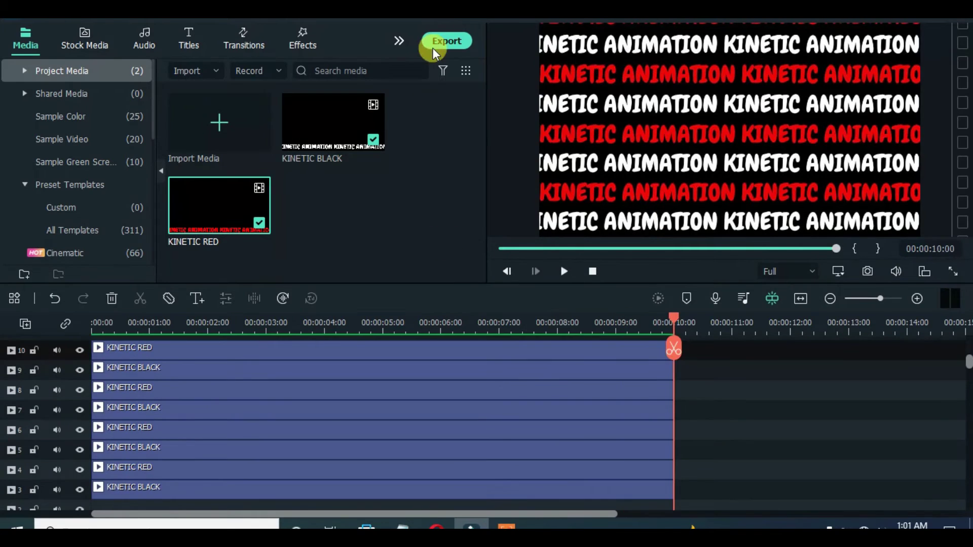
{"action": "left_click", "coordinate": [435, 42]}
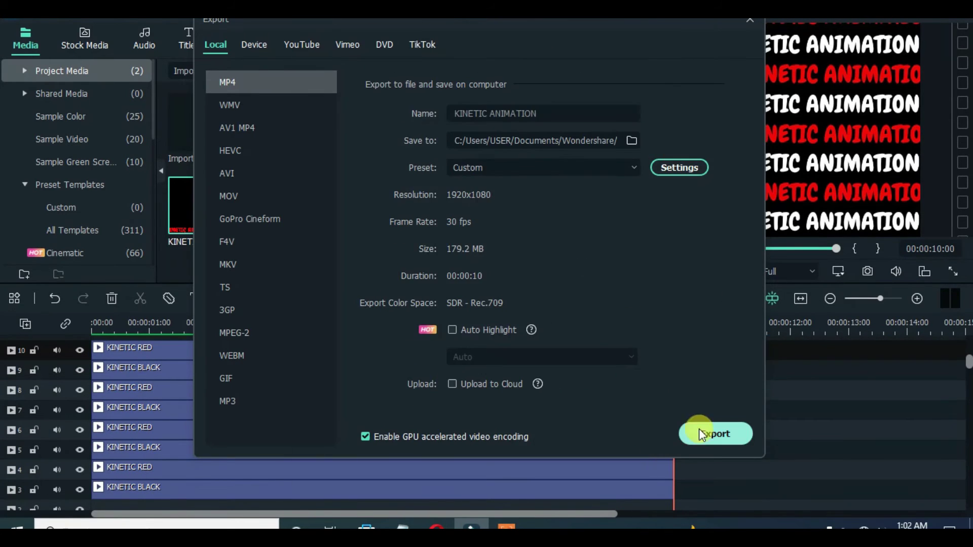
{"action": "left_click", "coordinate": [712, 432]}
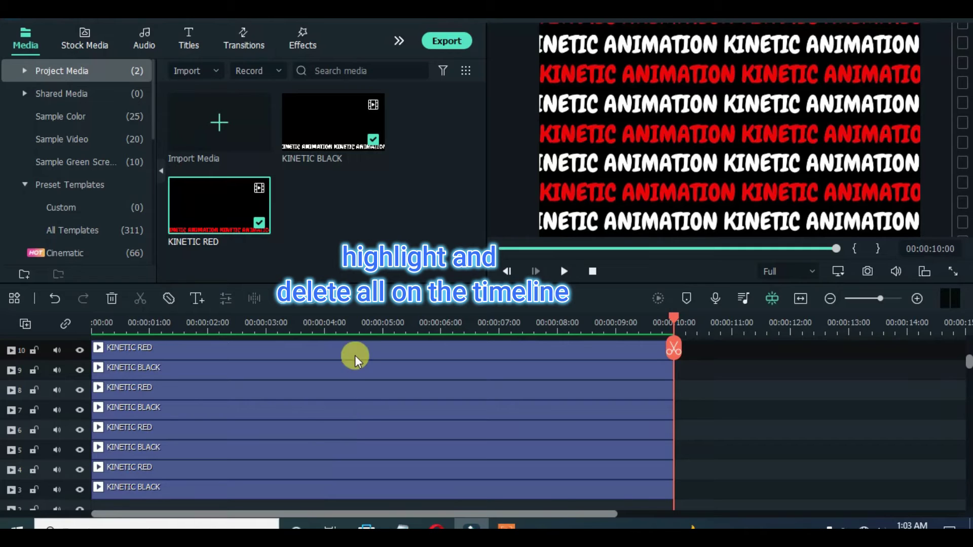
- Delete all clips from the timeline and remove the empty tracks
{"action": "key", "text": "Delete"}
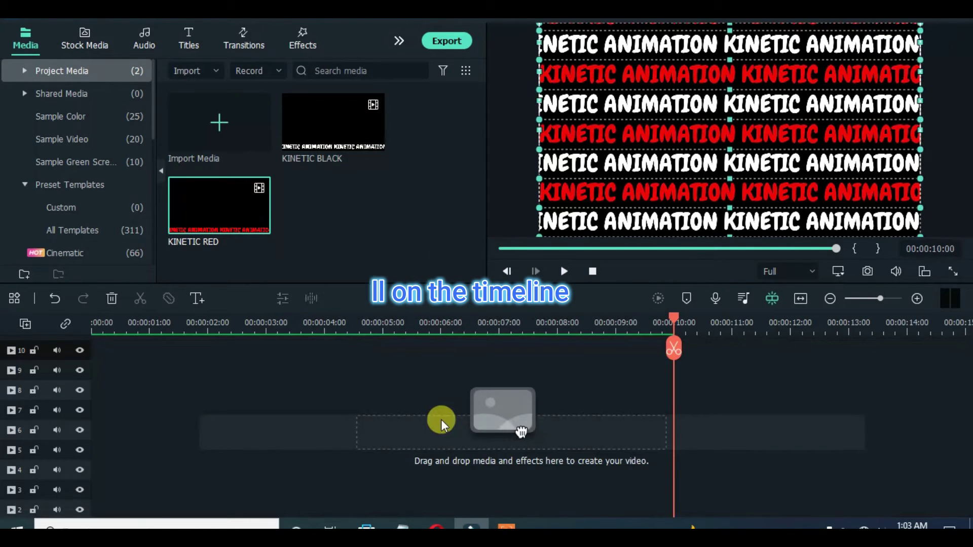
{"action": "right_click", "coordinate": [71, 369]}
{"action": "left_click", "coordinate": [87, 408]}
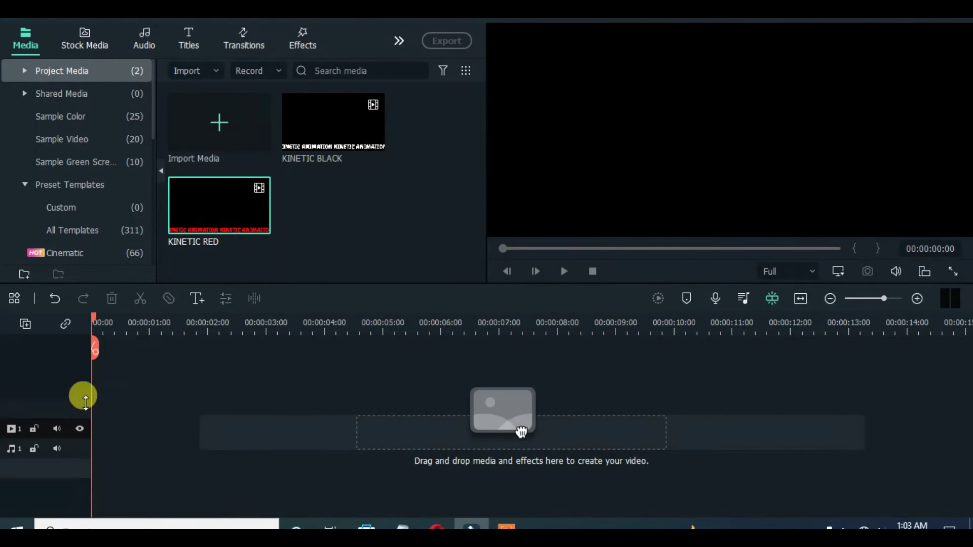
- Import the exported KINETIC ANIMATION video and place it at the start of track 1
{"action": "left_click", "coordinate": [200, 71]}
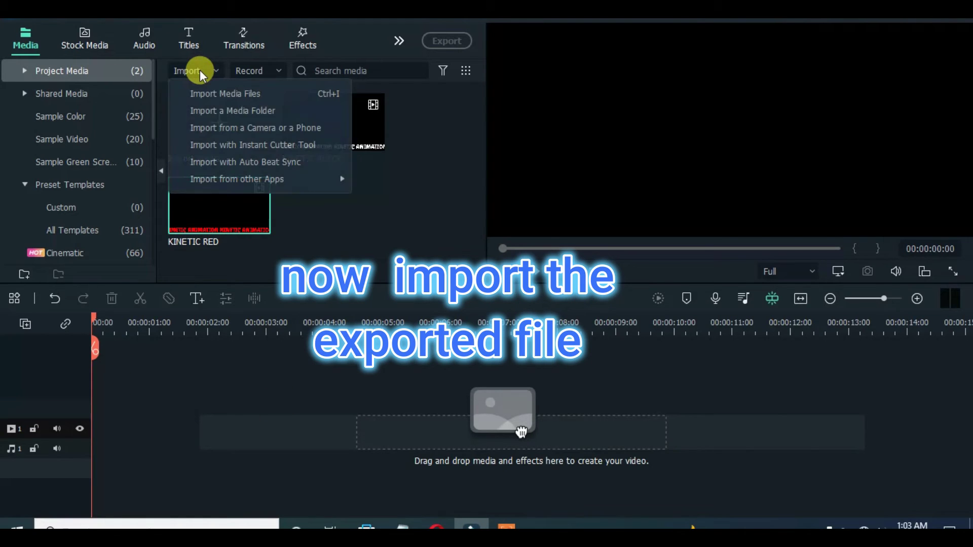
{"action": "left_click", "coordinate": [220, 93]}
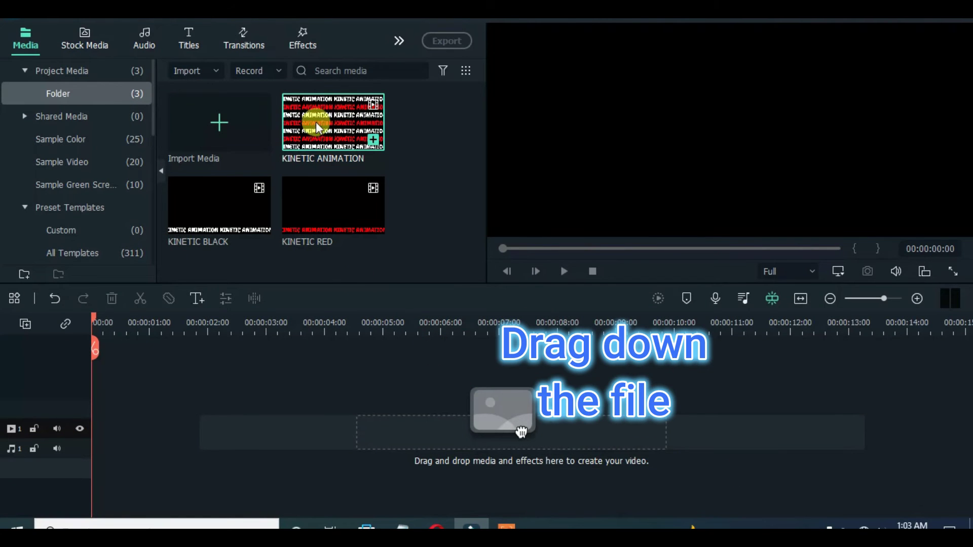
{"action": "left_click_drag", "start_coordinate": [316, 124], "coordinate": [175, 422]}
- Set the timeline track height to Normal
{"action": "left_click", "coordinate": [25, 324]}
{"action": "mouse_move", "coordinate": [134, 444]}
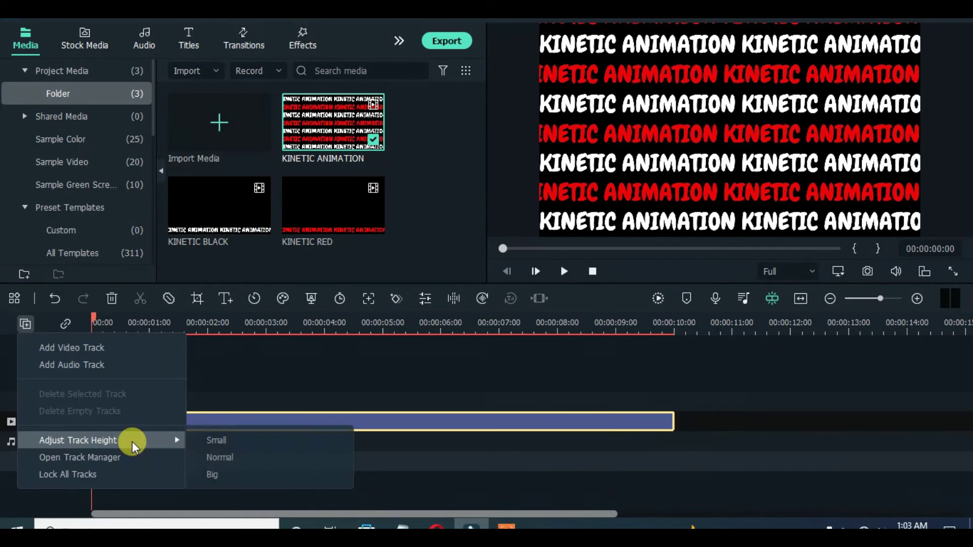
{"action": "left_click", "coordinate": [230, 453]}
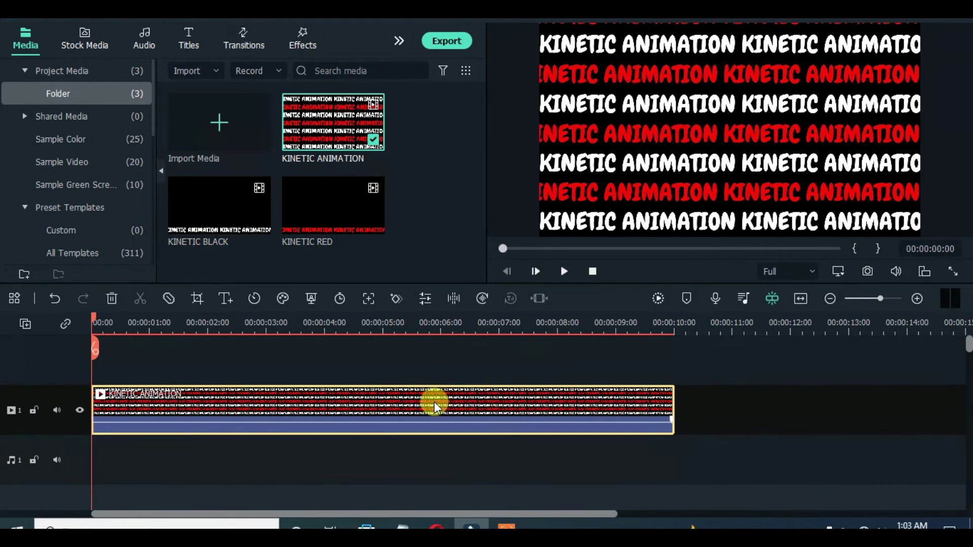
- Find the Enlarge effect among the downloaded effects and place it at the start of track 2, above the KINETIC ANIMATION clip
{"action": "left_click", "coordinate": [310, 39]}
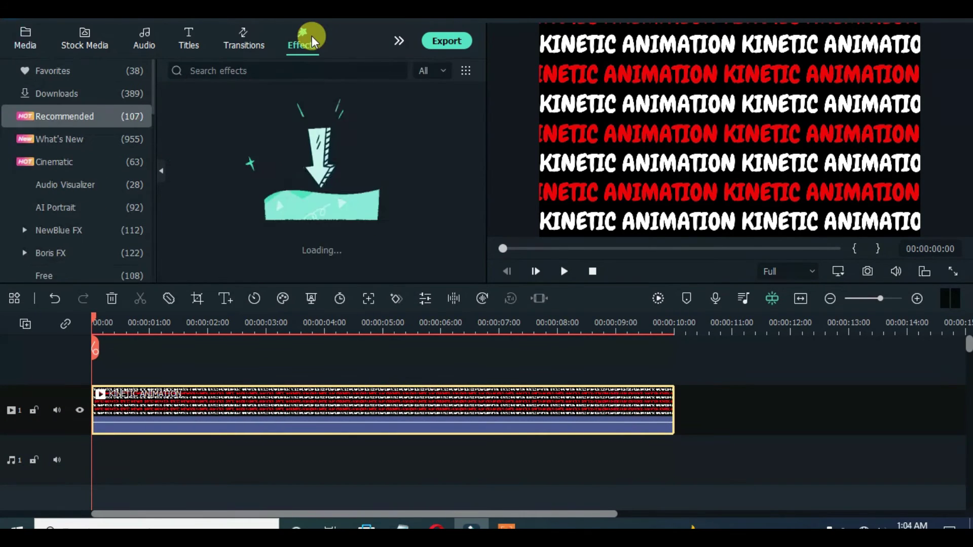
{"action": "left_click", "coordinate": [96, 96]}
{"action": "left_click", "coordinate": [238, 67]}
{"action": "type", "text": "ENL"}
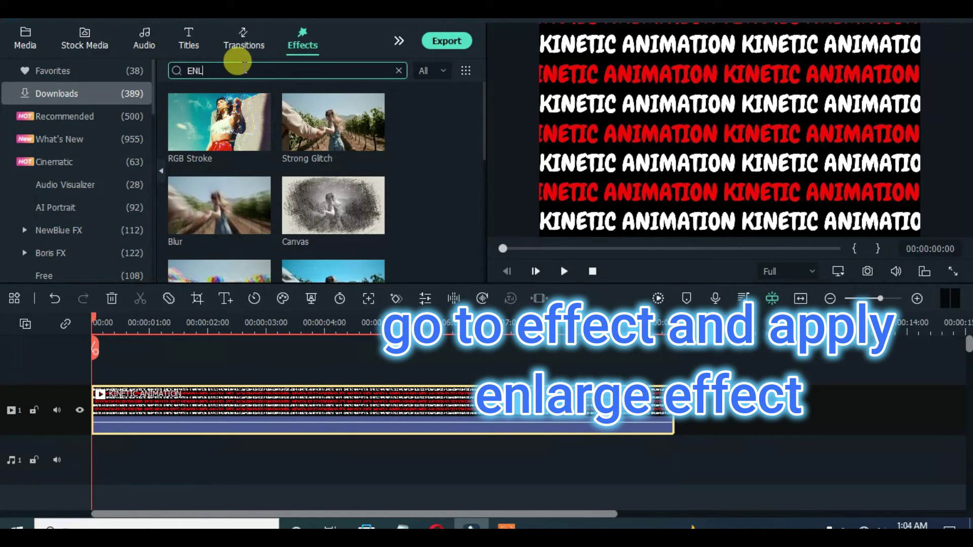
{"action": "type", "text": "ARGE"}
{"action": "key", "text": "Return"}
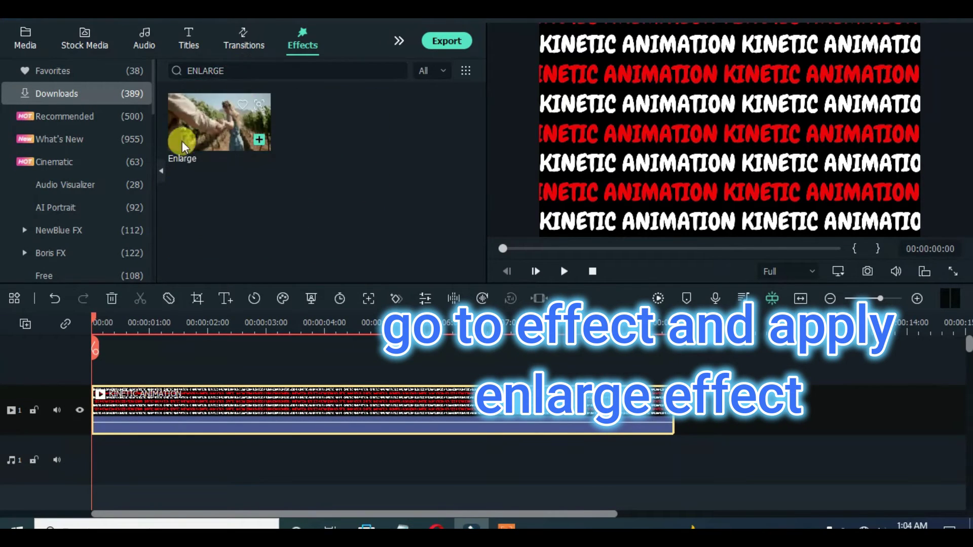
{"action": "left_click_drag", "start_coordinate": [184, 147], "coordinate": [131, 355]}
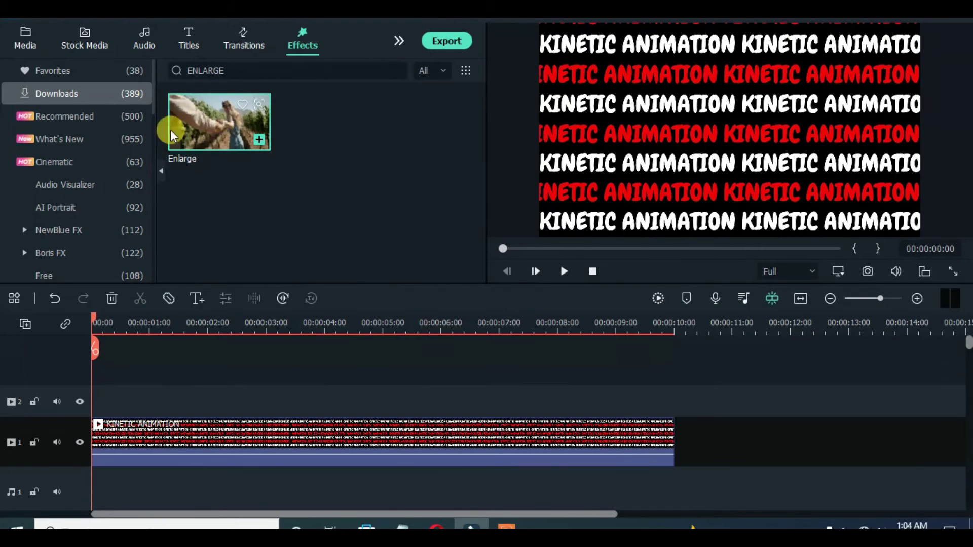
{"action": "left_click_drag", "start_coordinate": [210, 125], "coordinate": [134, 408]}
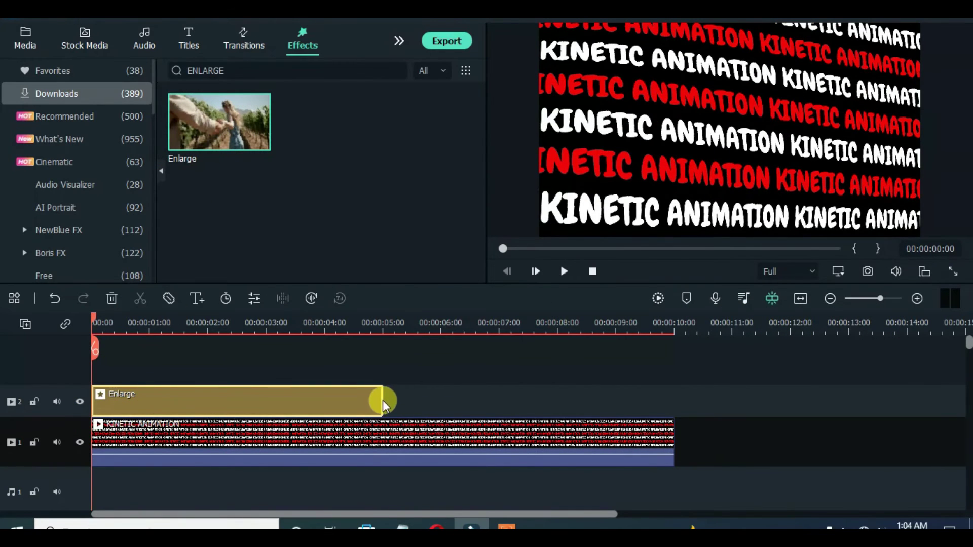
- Extend the Enlarge effect to the clip's end at 10 seconds, play back the result and return to the start
{"action": "left_click_drag", "start_coordinate": [382, 402], "coordinate": [669, 396]}
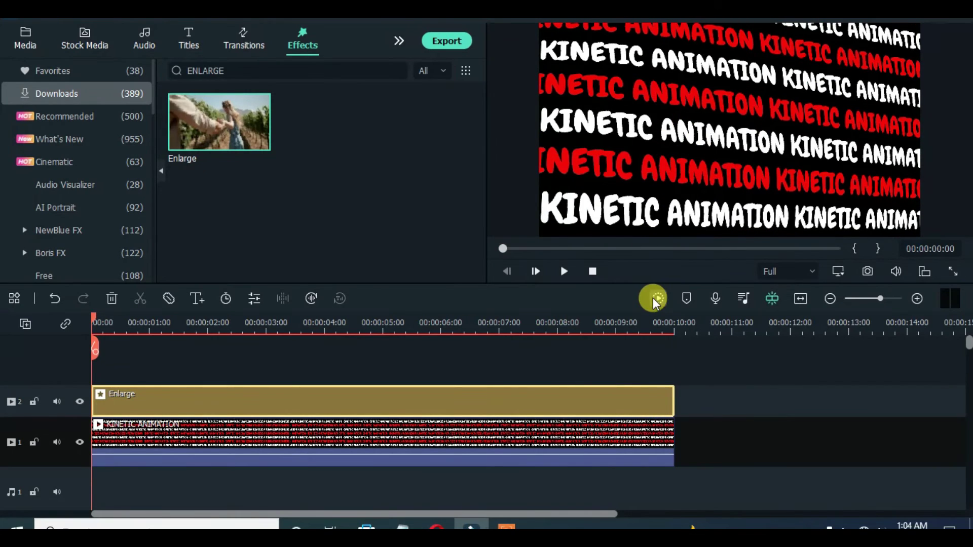
{"action": "key", "text": "space"}
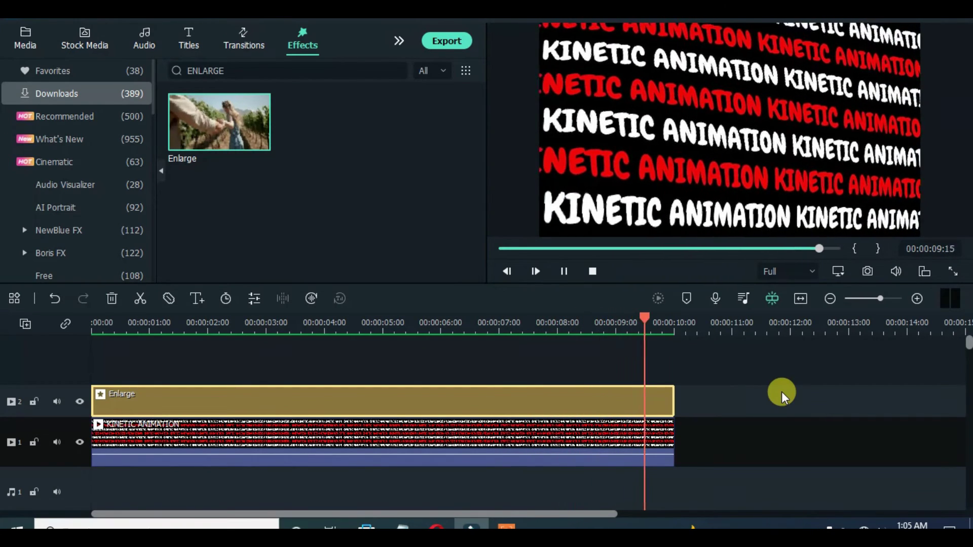
{"action": "left_click", "coordinate": [500, 249]}
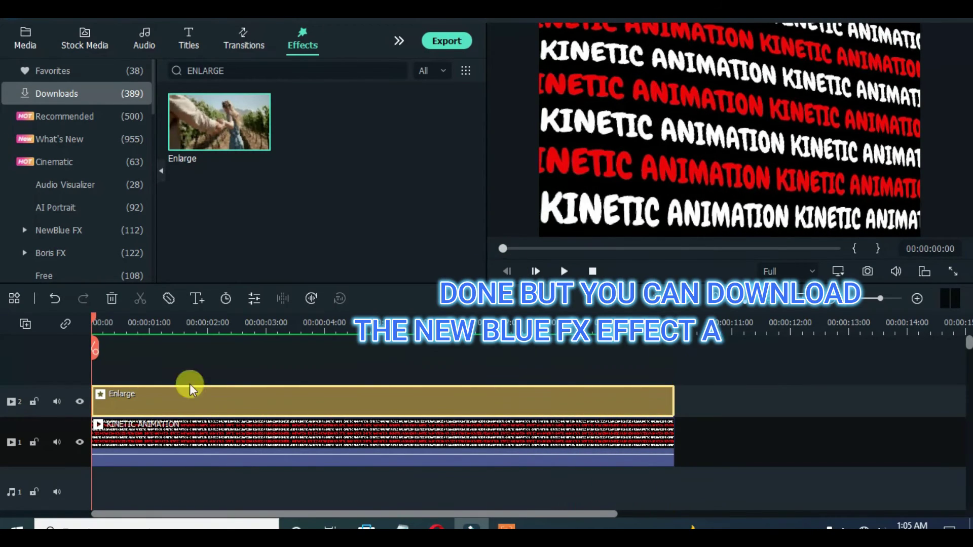
- Add the Ripple effect from NewBlue Stylizer at the start of track 3 and extend it to the clip's end at 10 seconds
{"action": "left_click", "coordinate": [399, 71]}
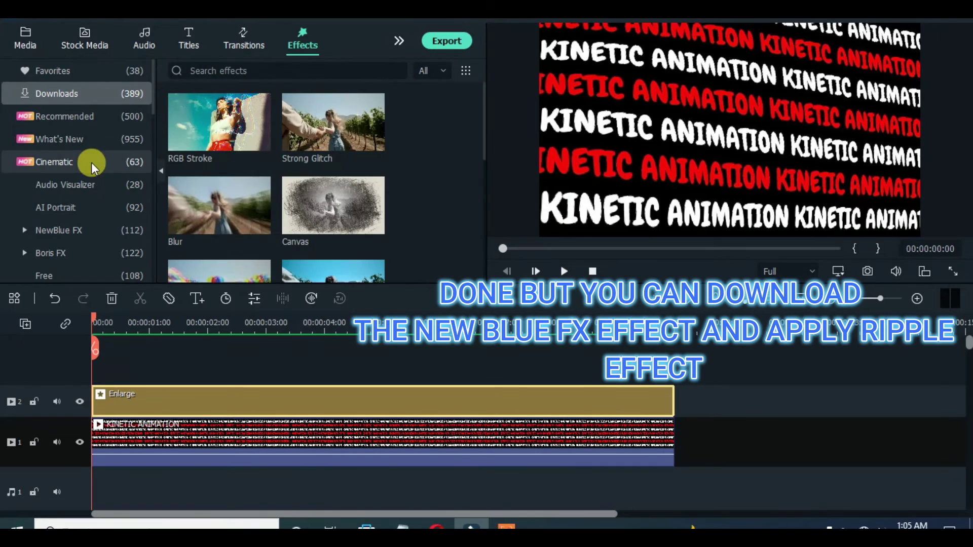
{"action": "scroll", "coordinate": [90, 164], "scroll_direction": "down", "scroll_amount": 3}
{"action": "left_click", "coordinate": [25, 162]}
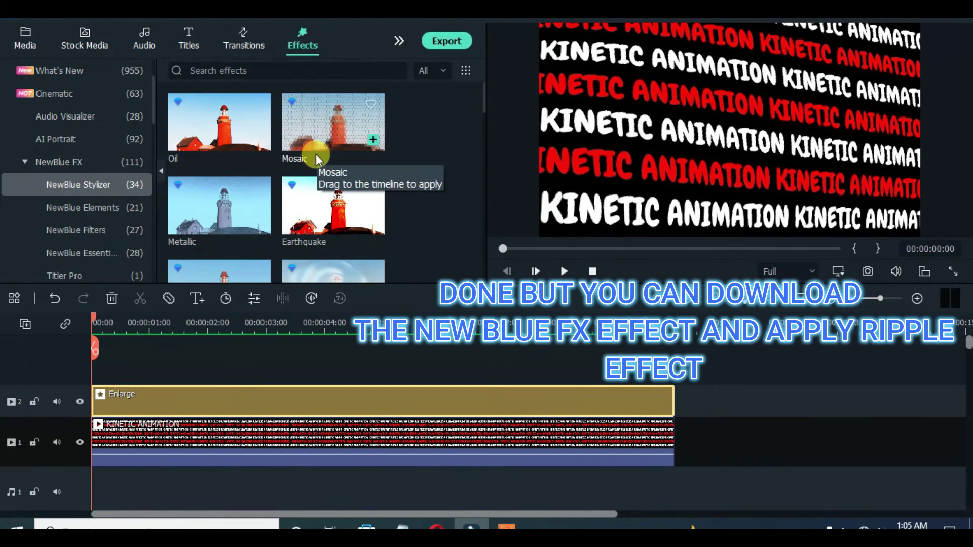
{"action": "scroll", "coordinate": [486, 98], "scroll_direction": "down", "scroll_amount": 1}
{"action": "left_click_drag", "start_coordinate": [486, 98], "coordinate": [470, 240]}
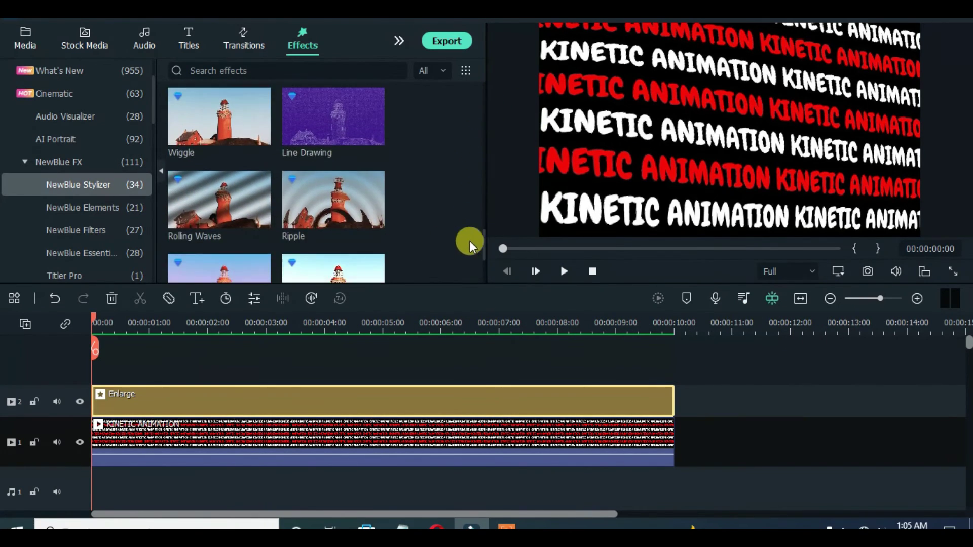
{"action": "left_click_drag", "start_coordinate": [305, 199], "coordinate": [100, 374]}
{"action": "left_click_drag", "start_coordinate": [383, 400], "coordinate": [670, 402]}
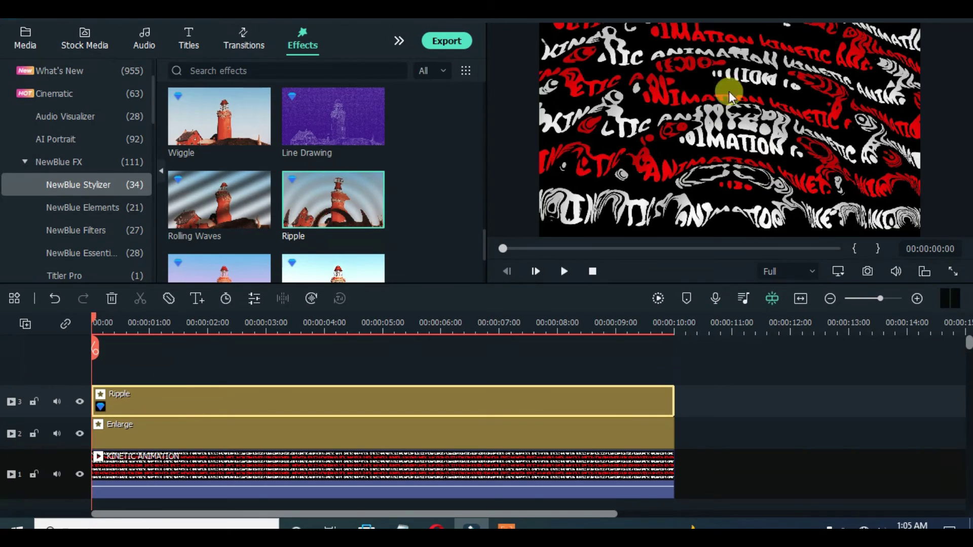
- Apply the Radio Beacon preset to the Ripple effect on track 3
{"action": "double_click", "coordinate": [209, 395]}
{"action": "left_click", "coordinate": [236, 128]}
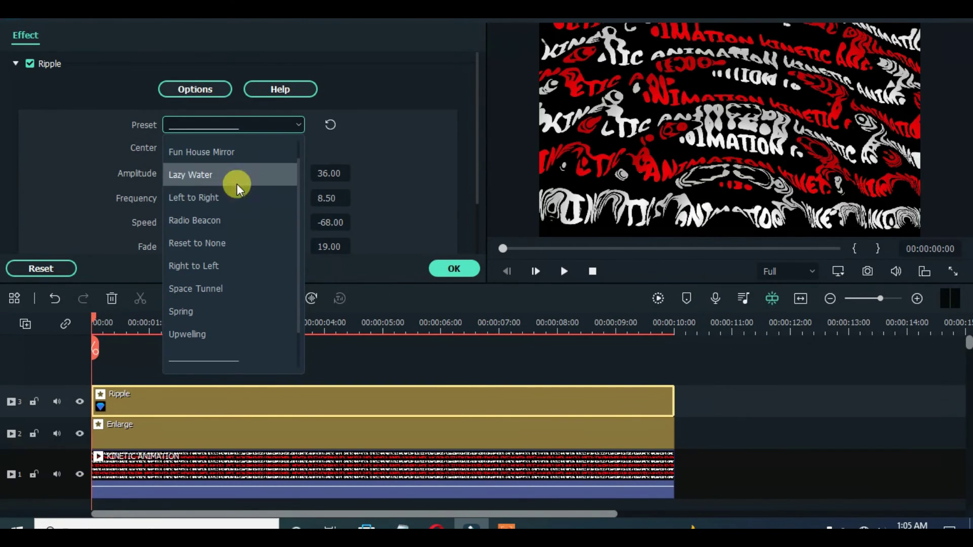
{"action": "left_click", "coordinate": [190, 221]}
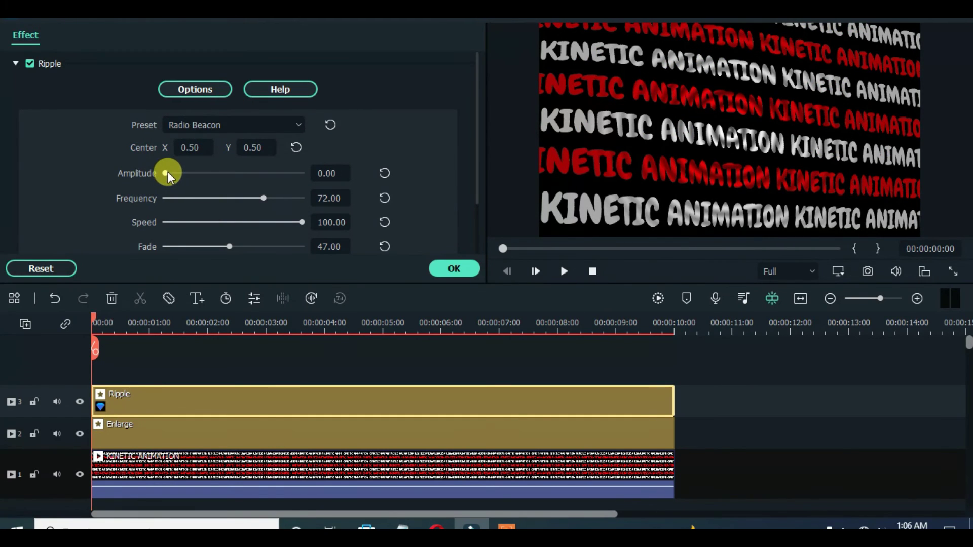
- Set the Ripple effect's amplitude to 0.00 and frequency to 72.92, and play back the animation
{"action": "mouse_move", "coordinate": [168, 172]}
{"action": "left_mouse_down"}
{"action": "mouse_move", "coordinate": [221, 171]}
{"action": "mouse_move", "coordinate": [165, 172]}
{"action": "left_mouse_up"}
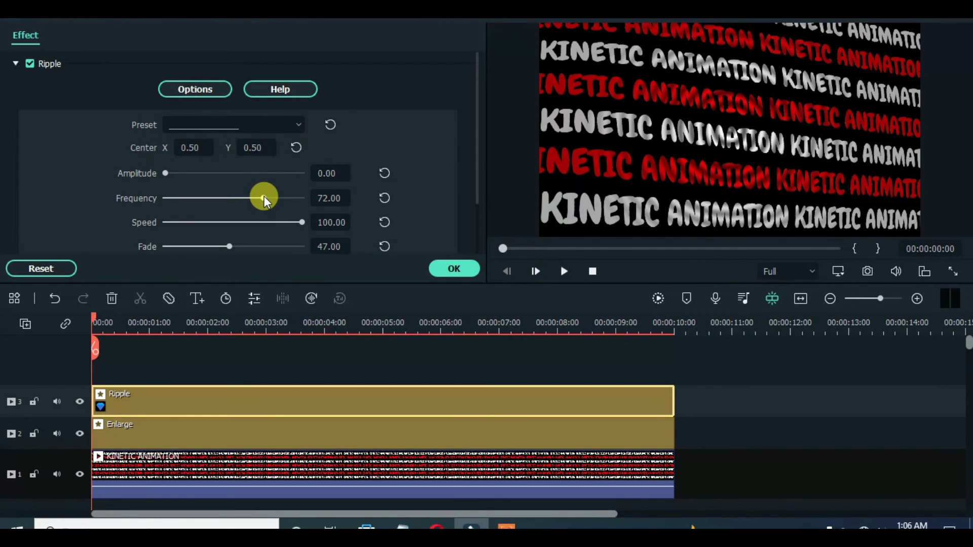
{"action": "mouse_move", "coordinate": [263, 198]}
{"action": "left_mouse_down"}
{"action": "mouse_move", "coordinate": [239, 198]}
{"action": "mouse_move", "coordinate": [266, 197]}
{"action": "left_mouse_up"}
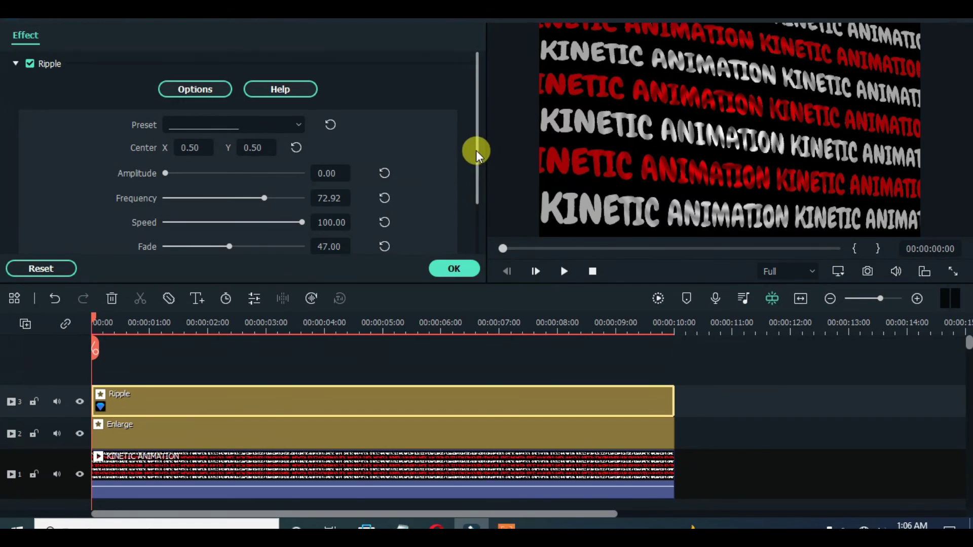
{"action": "left_click_drag", "start_coordinate": [476, 150], "coordinate": [471, 195]}
{"action": "left_click", "coordinate": [447, 267]}
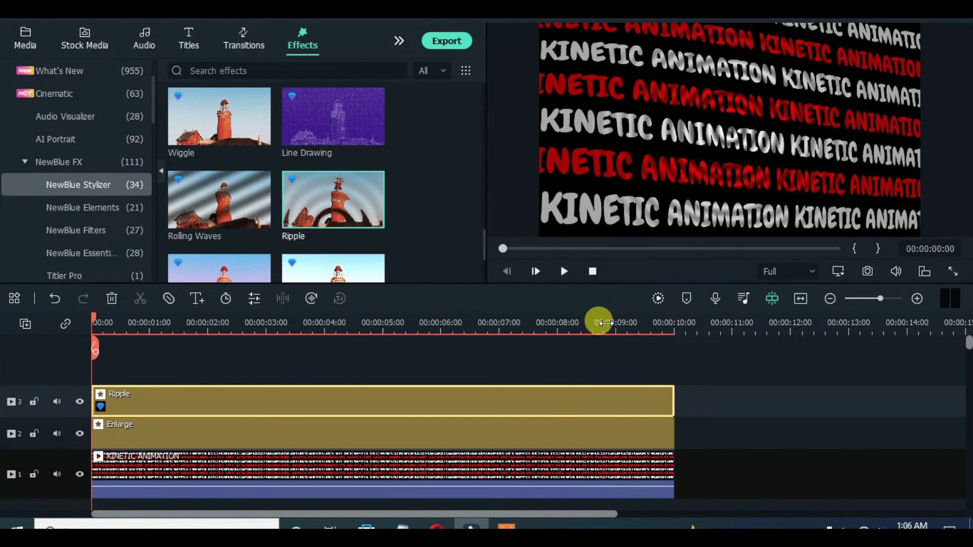
{"action": "left_click", "coordinate": [564, 272]}
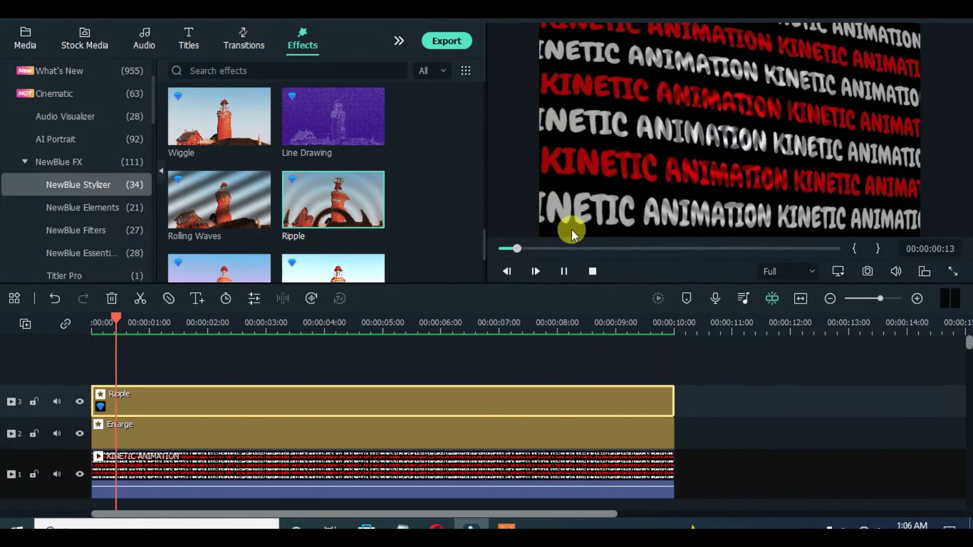